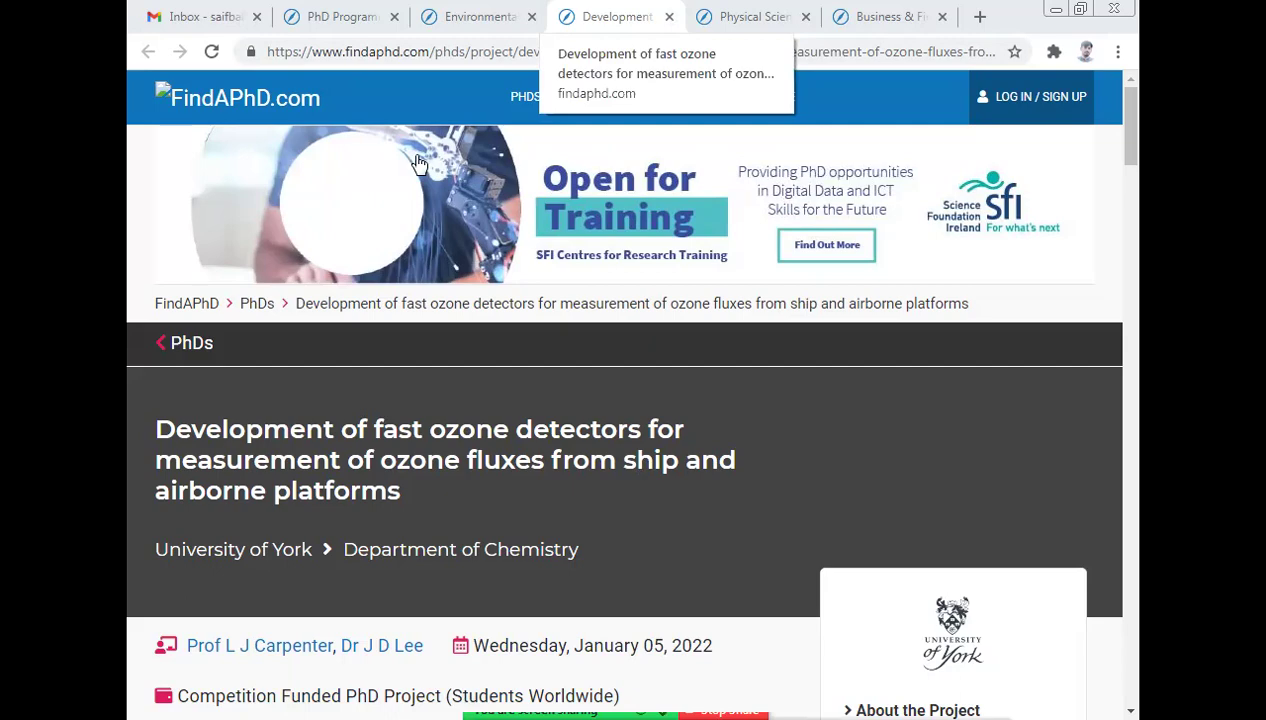
Open the details of the "Aroma chemicals and their impact on indoor air quality" project in a new tab and close the ozone detectors project.
key("ctrl+shift+Tab")
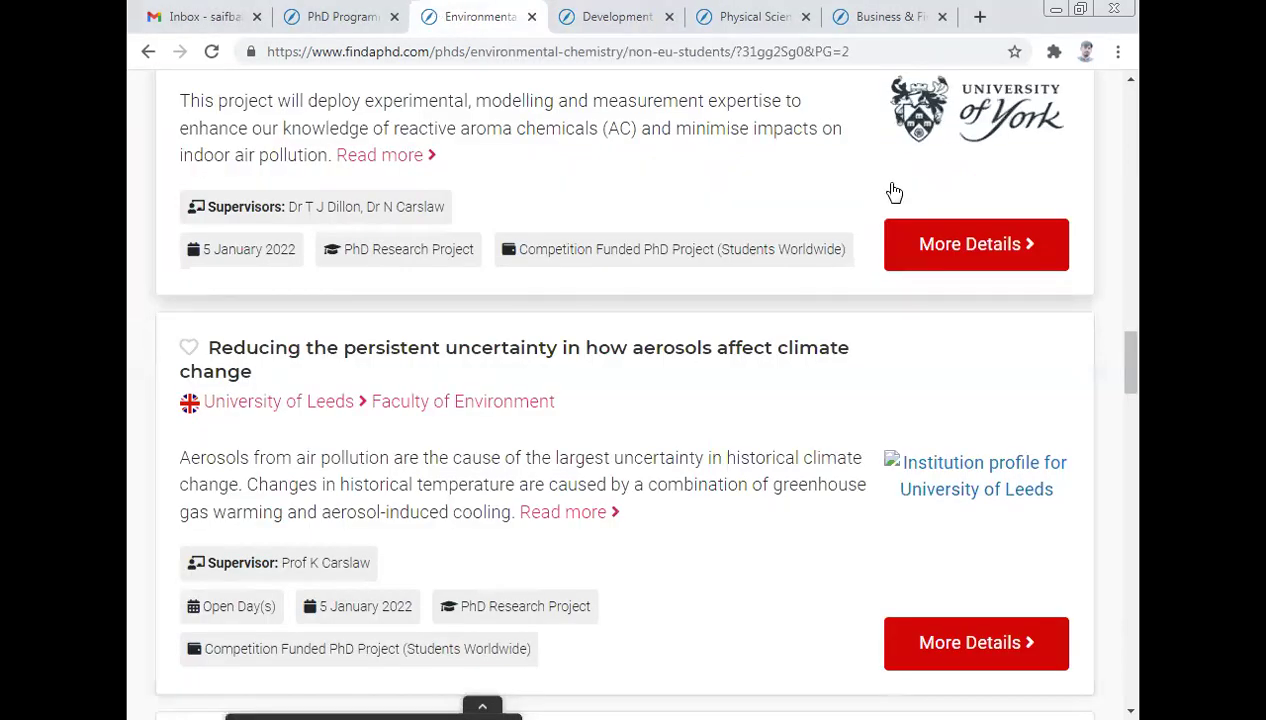
scroll(1136, 346, "up", 3)
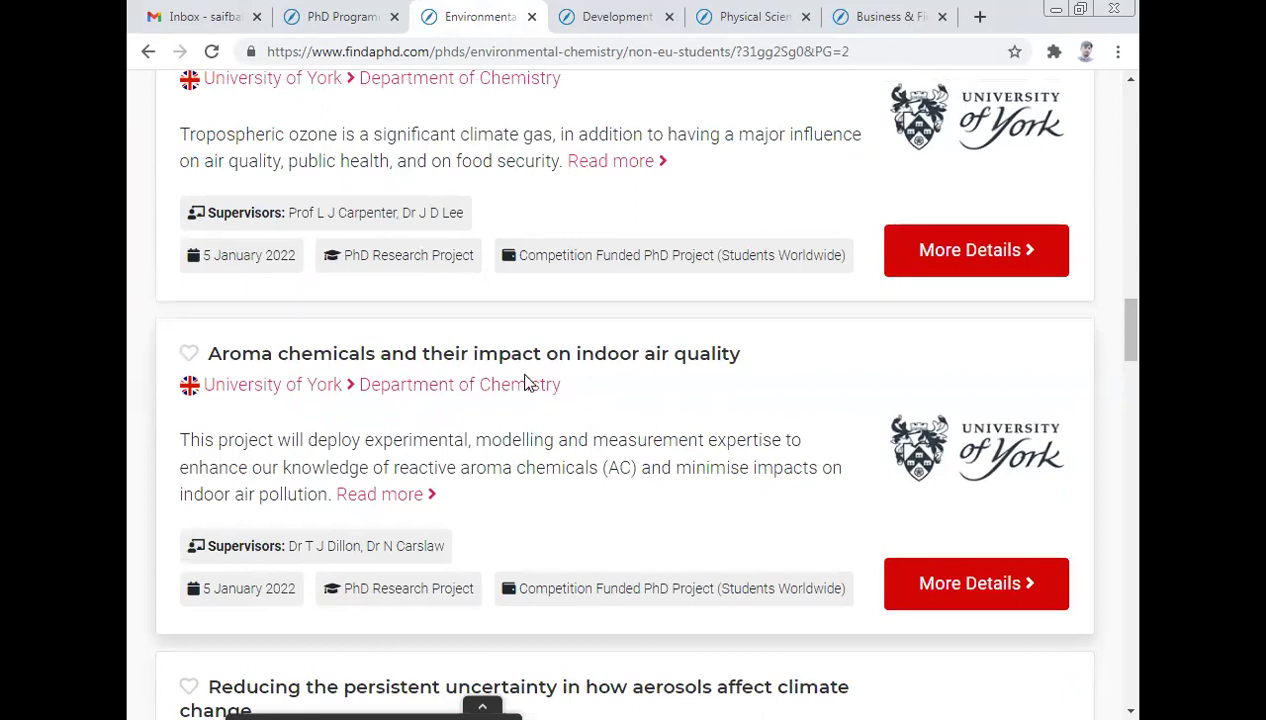
right_click(913, 586)
left_click(556, 380)
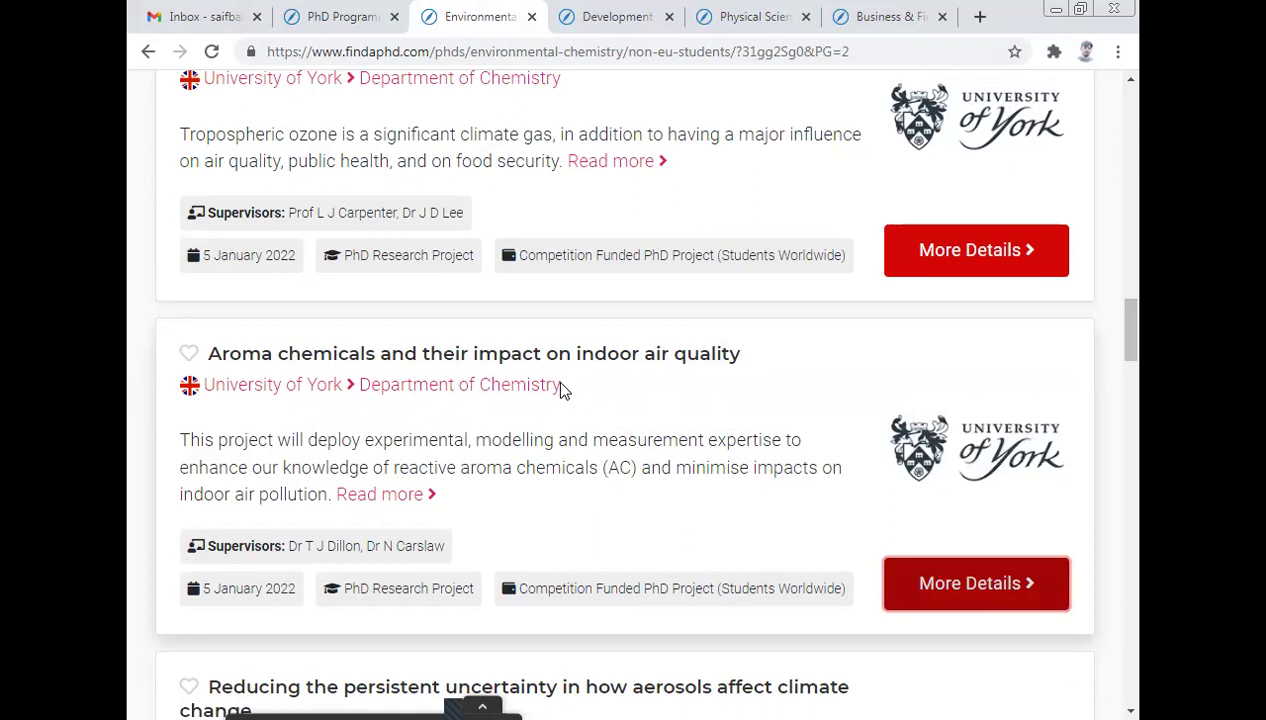
triple_click(385, 378)
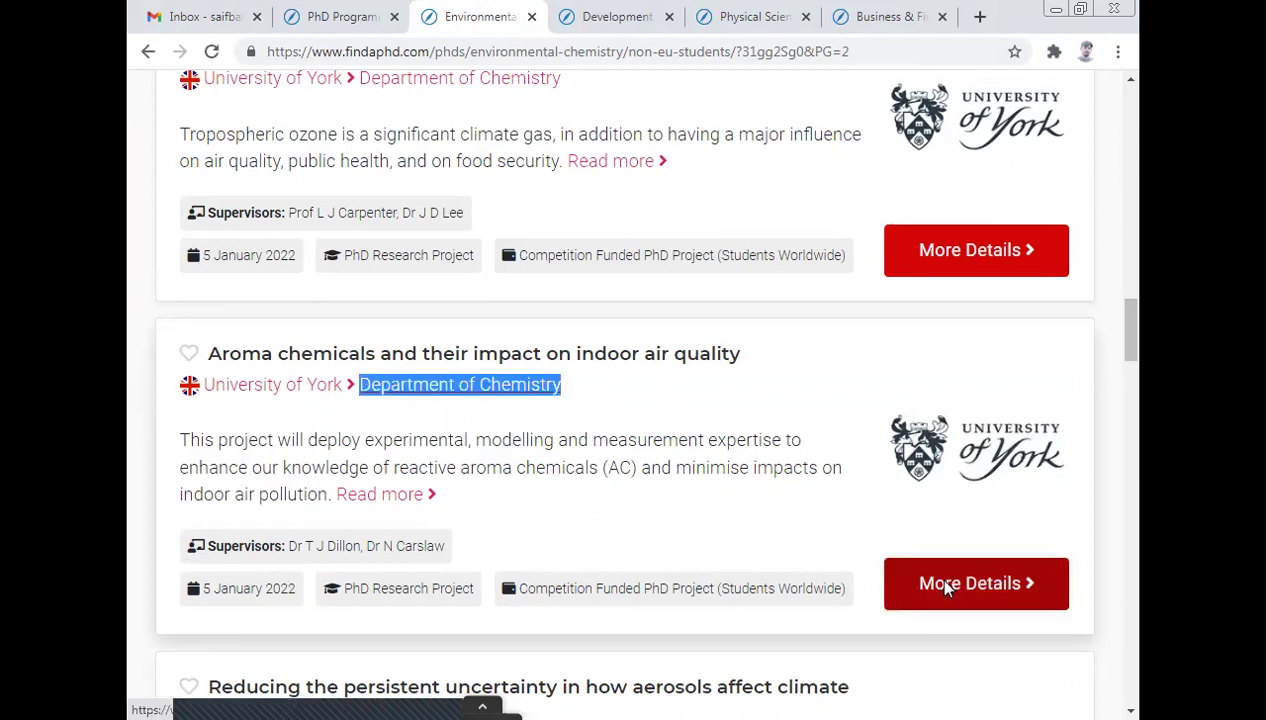
right_click(959, 442)
left_click(960, 428)
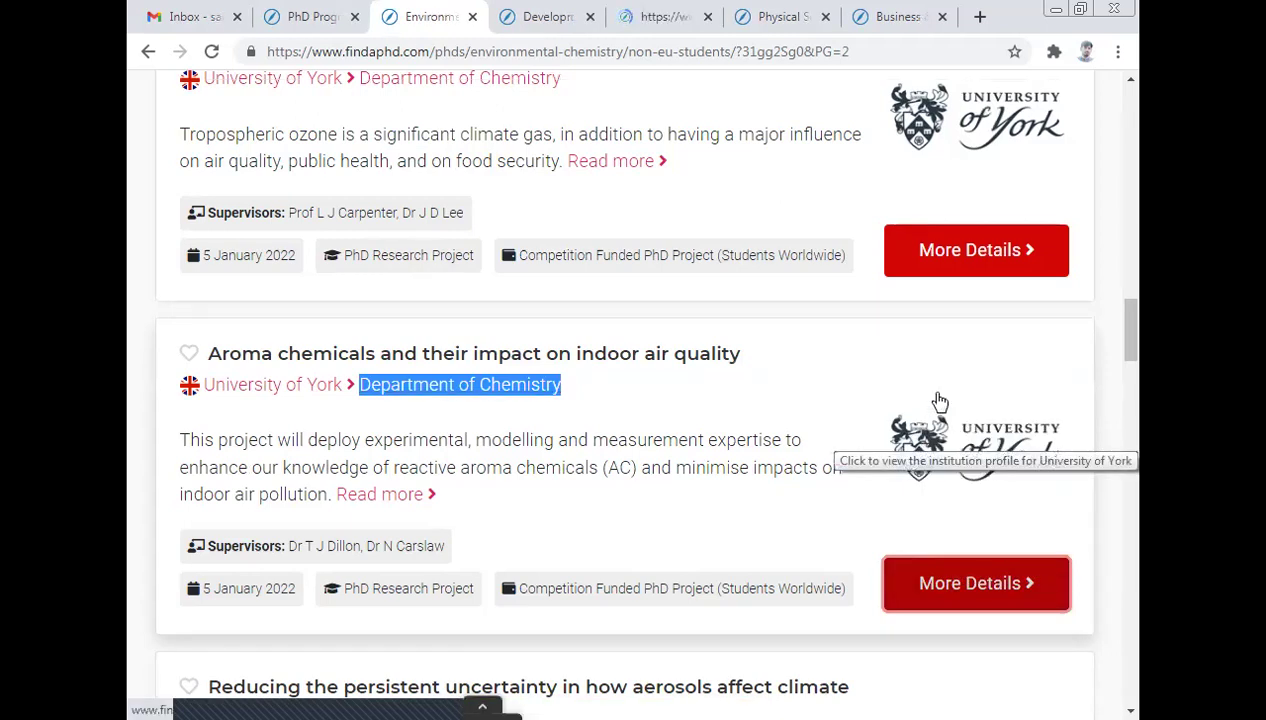
left_click(545, 16)
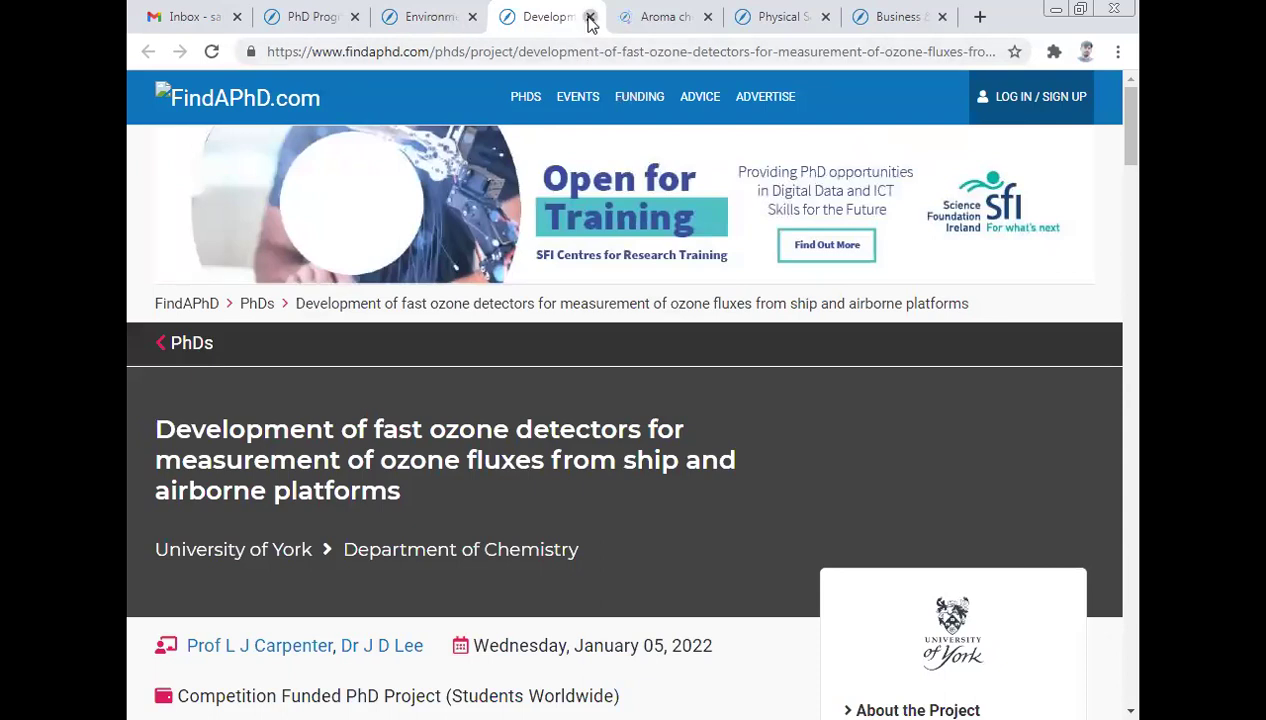
left_click(590, 17)
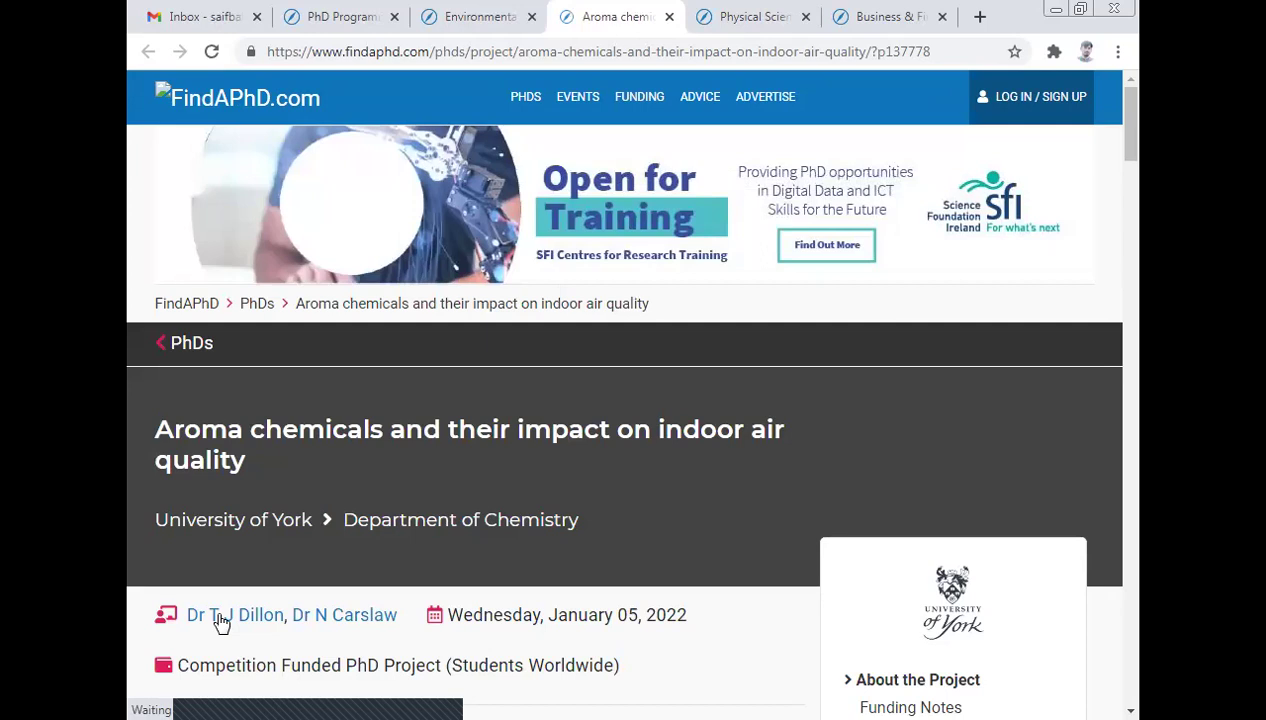
Open the email enquiry form addressed to the first-listed supervisor of the aroma chemicals project and check the recipient.
left_click_drag(398, 616, 193, 617)
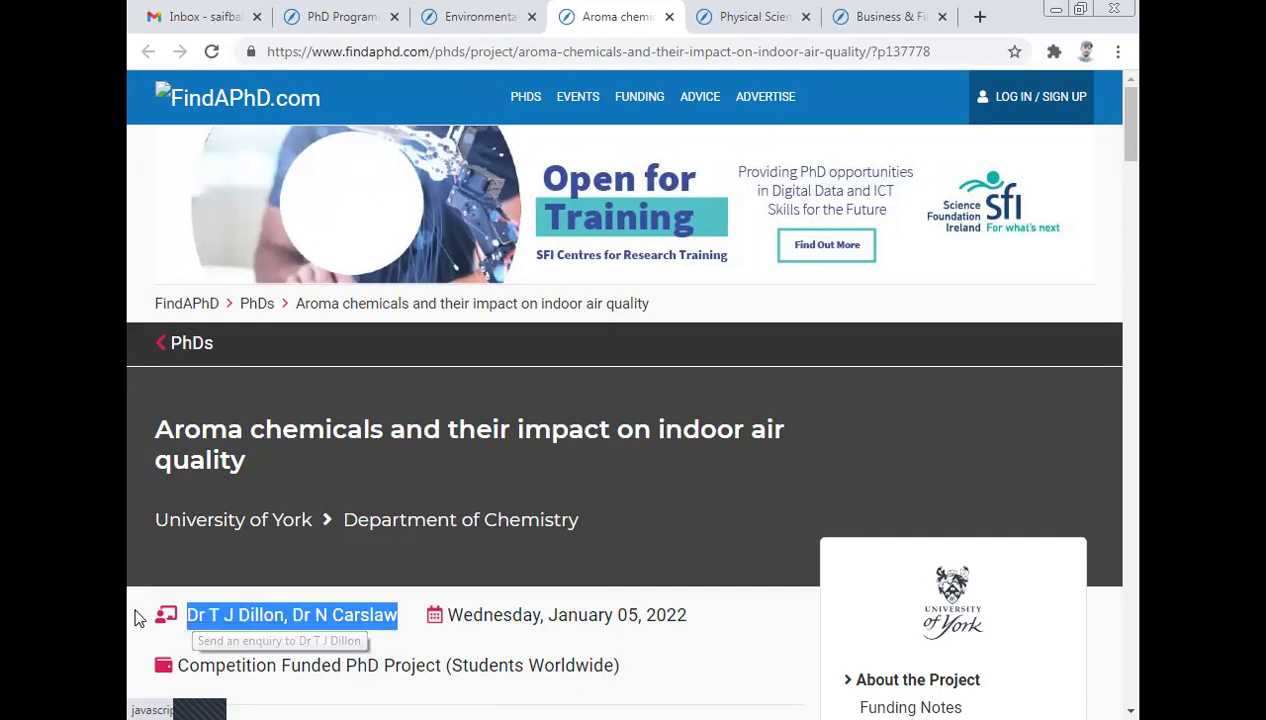
left_click(249, 638)
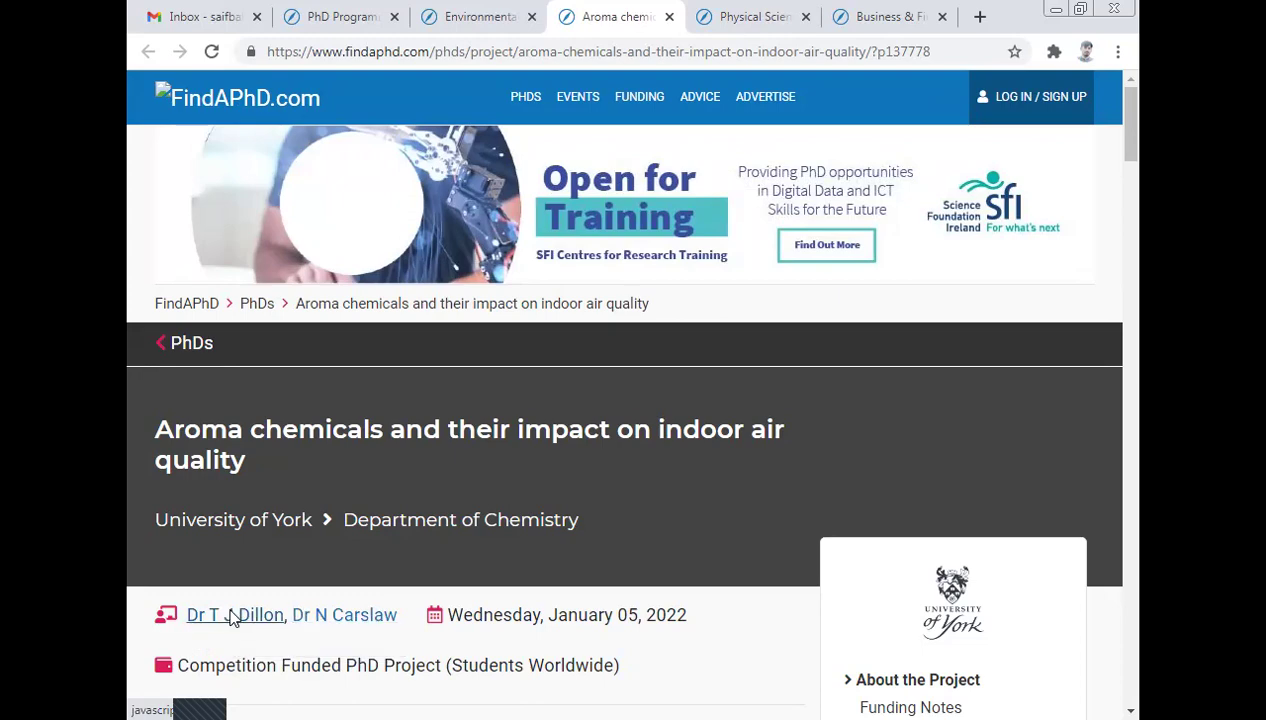
scroll(230, 620, "down", 5)
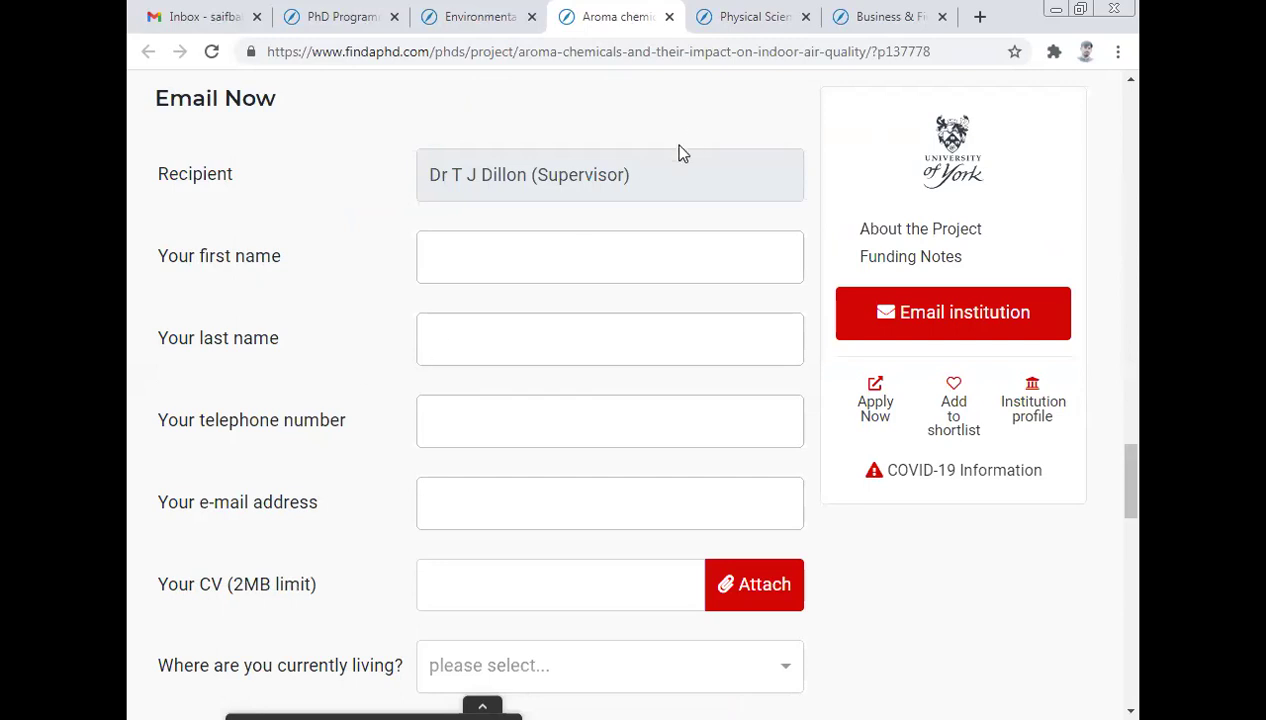
left_click_drag(636, 175, 417, 172)
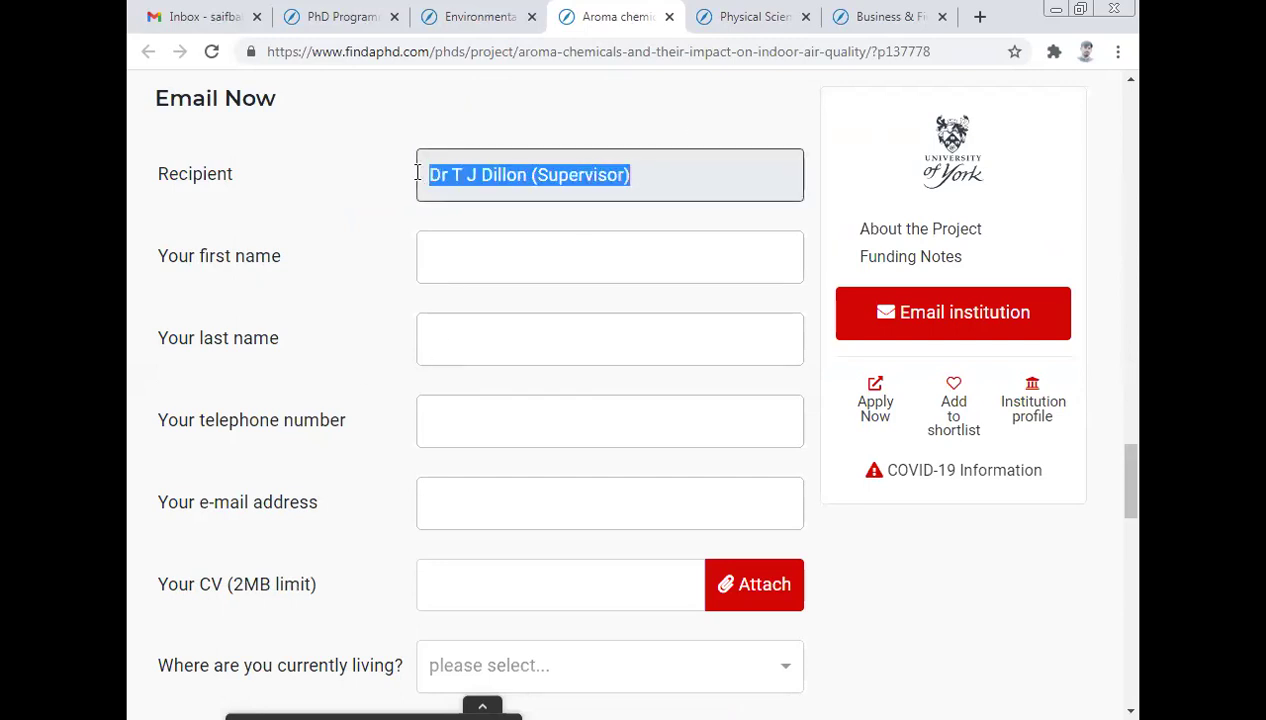
Fill in the applicant's contact details from the saved address and replace the telephone number's leading zero with the country code +92.
left_click(503, 257)
left_click(494, 308)
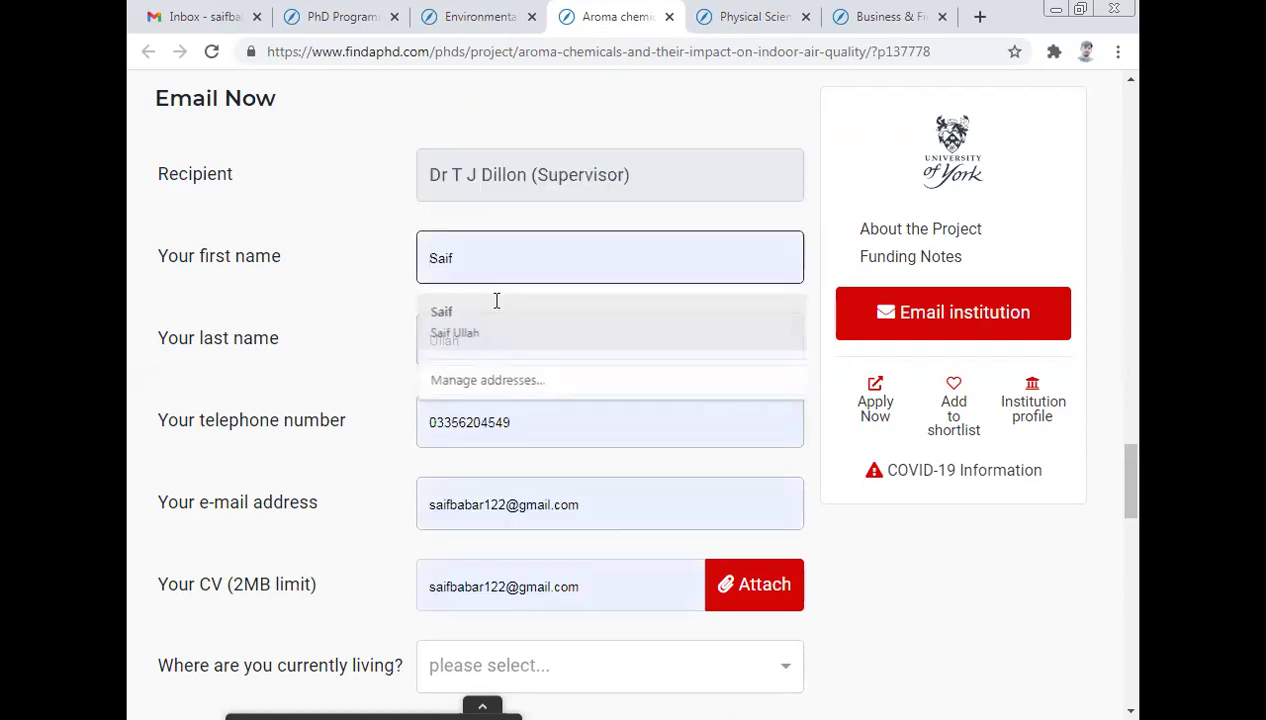
left_click(443, 422)
key("BackSpace")
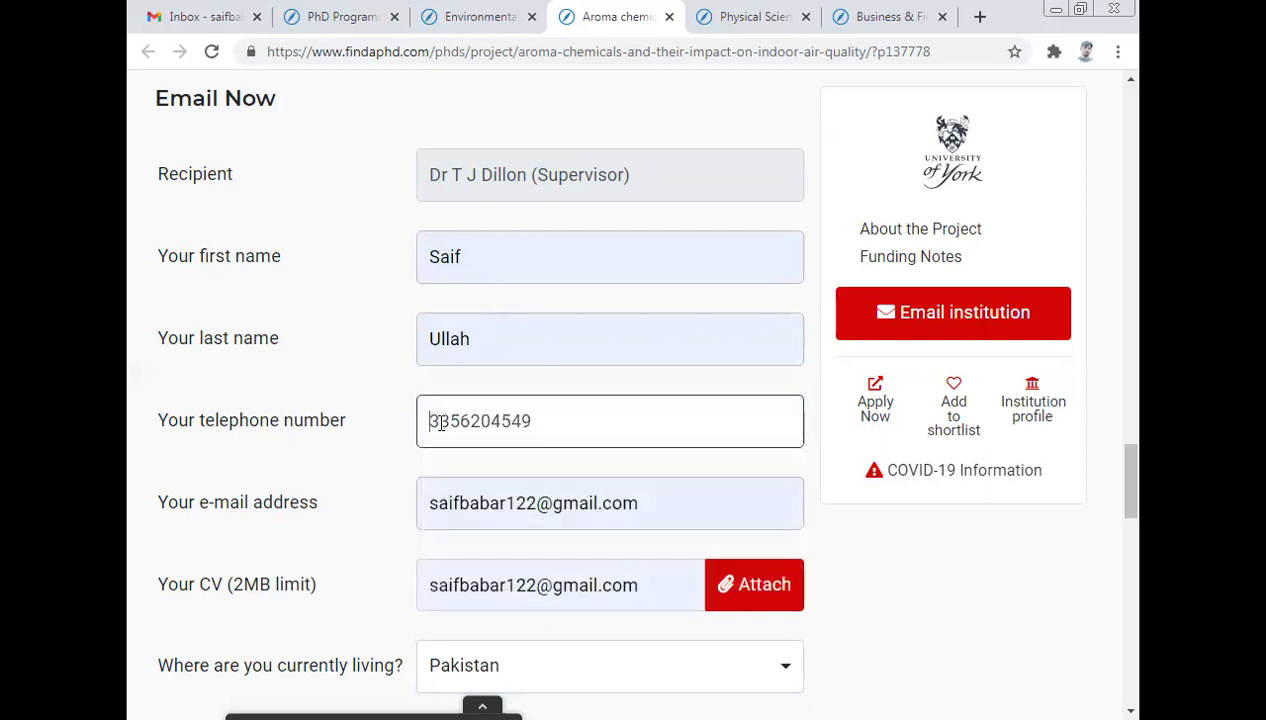
type("+")
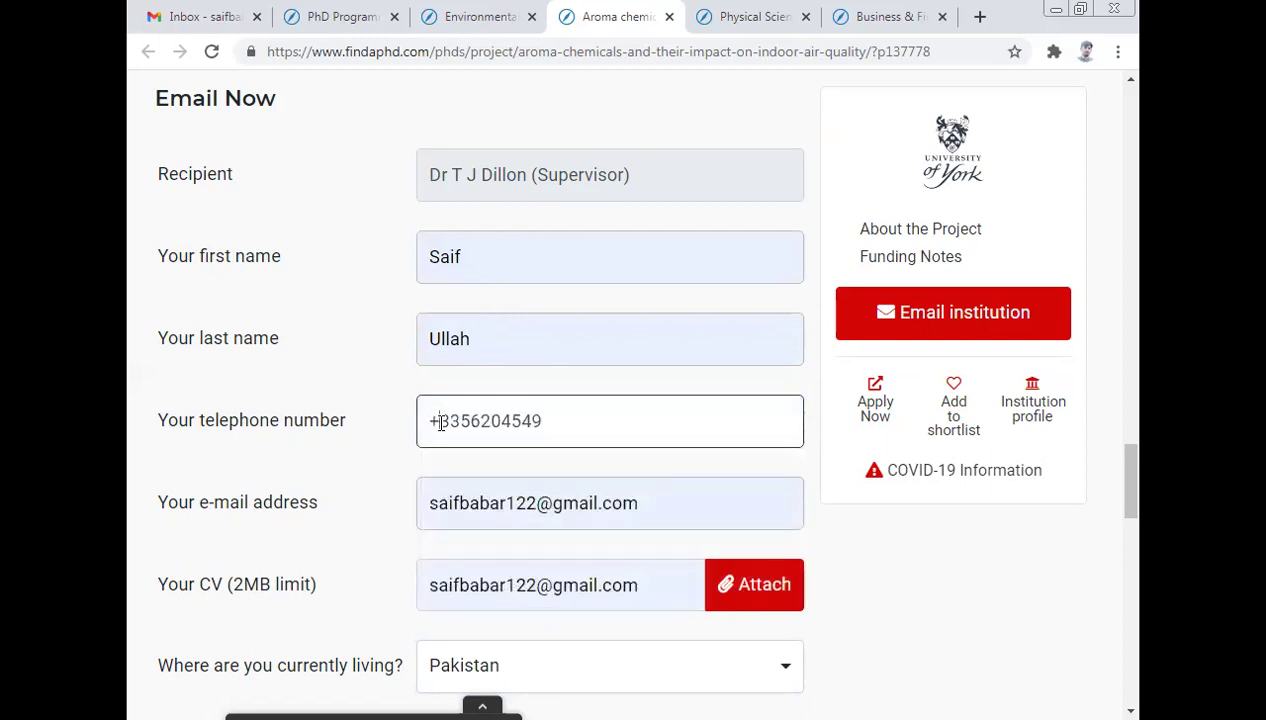
type("92")
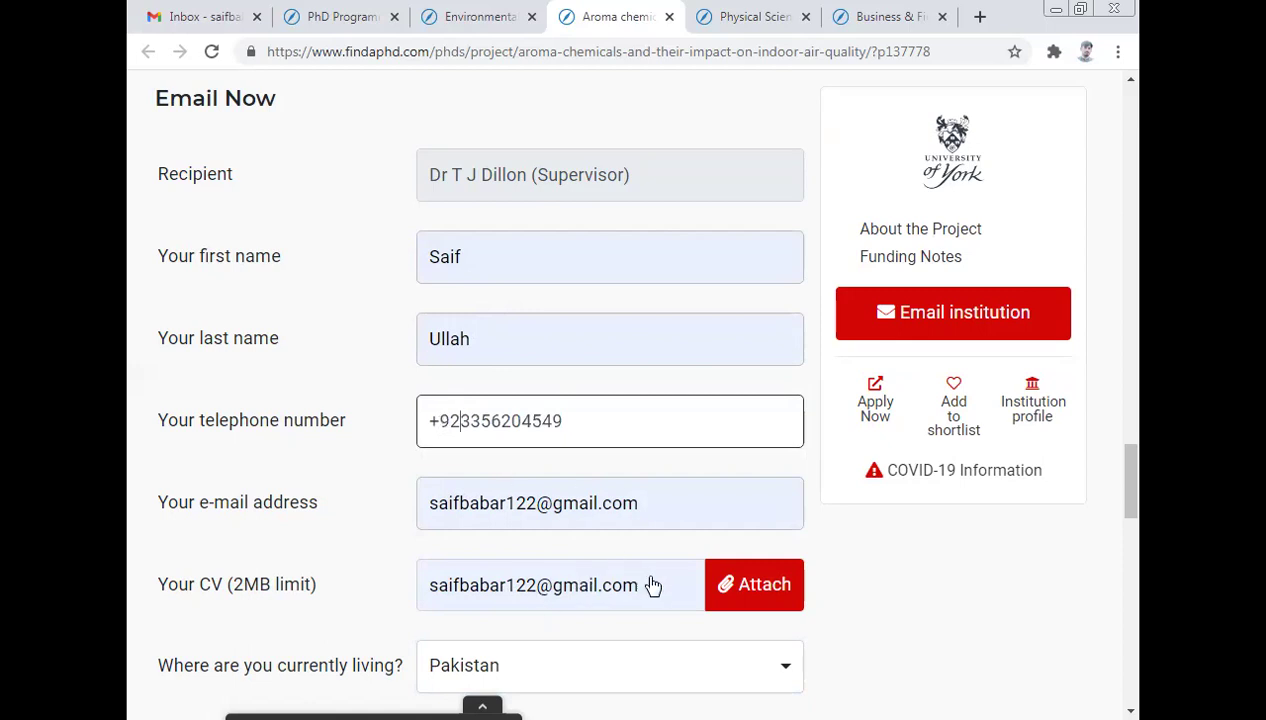
Attach the applicant's CV as a PDF from the Industry subfolder of the CV folder on Local Disk (D:).
left_click(610, 594)
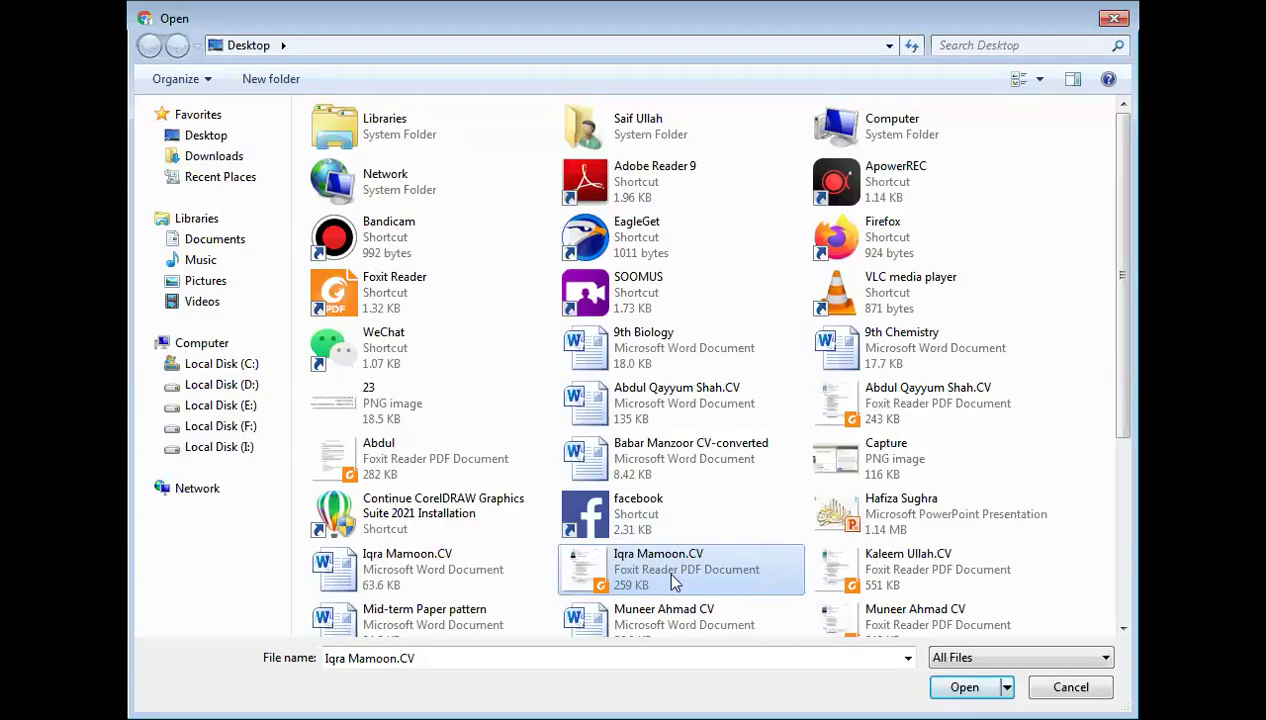
left_click_drag(1121, 372, 1133, 333)
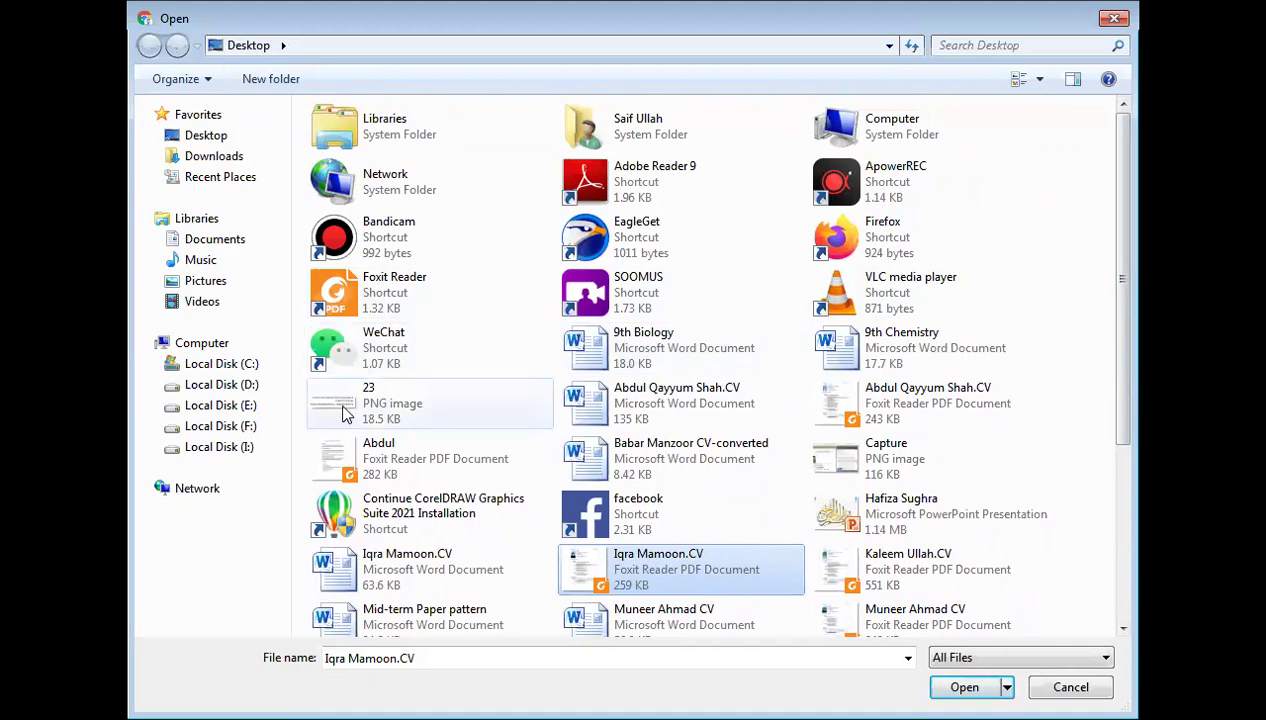
left_click(266, 390)
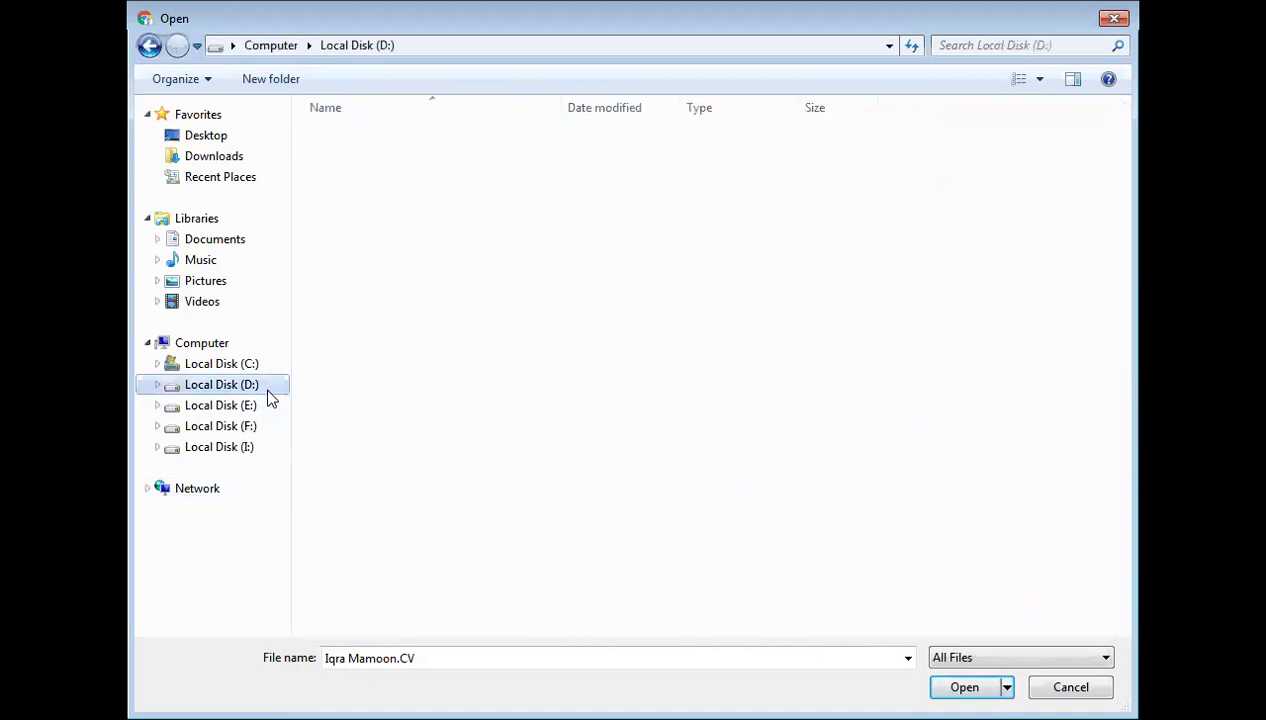
double_click(380, 283)
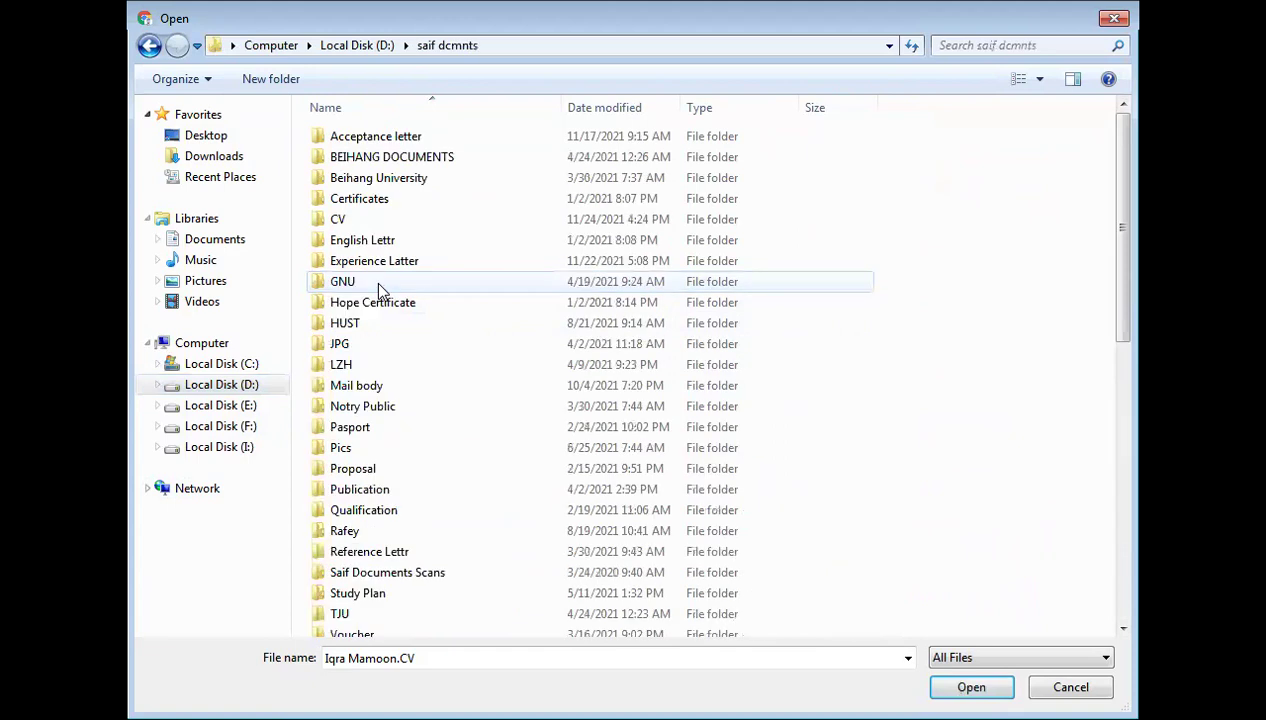
double_click(404, 219)
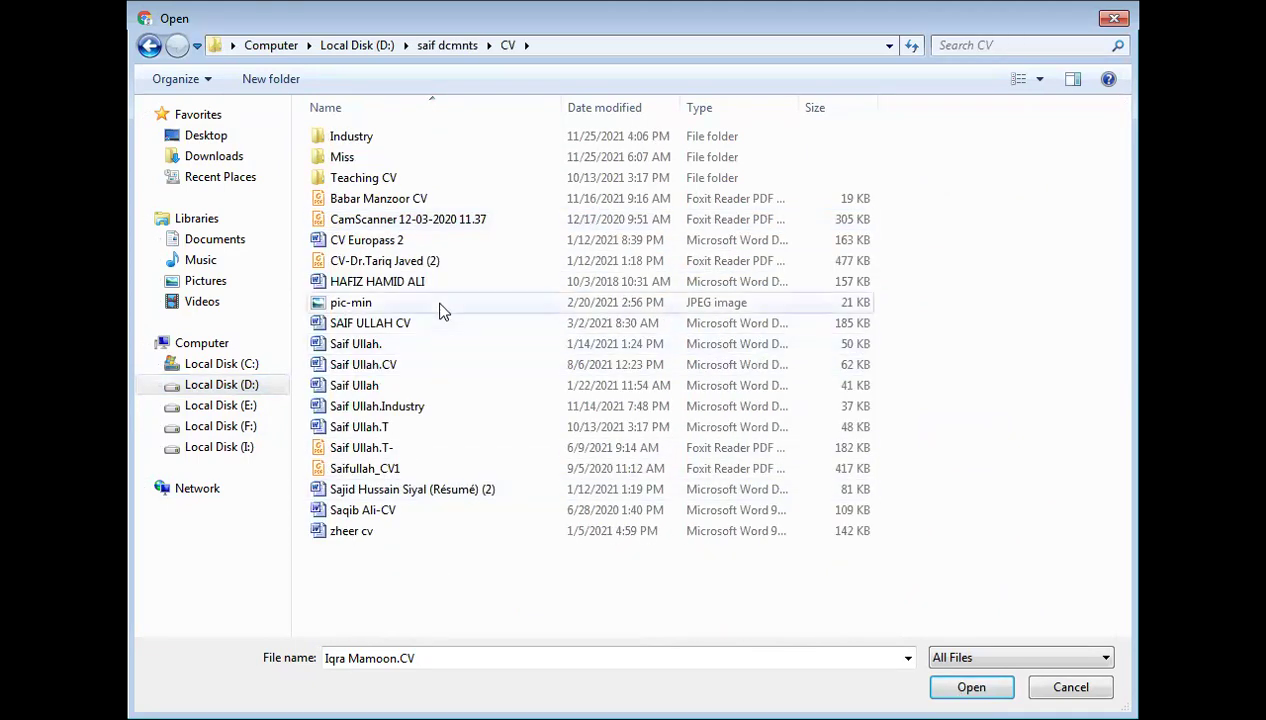
left_click(423, 470)
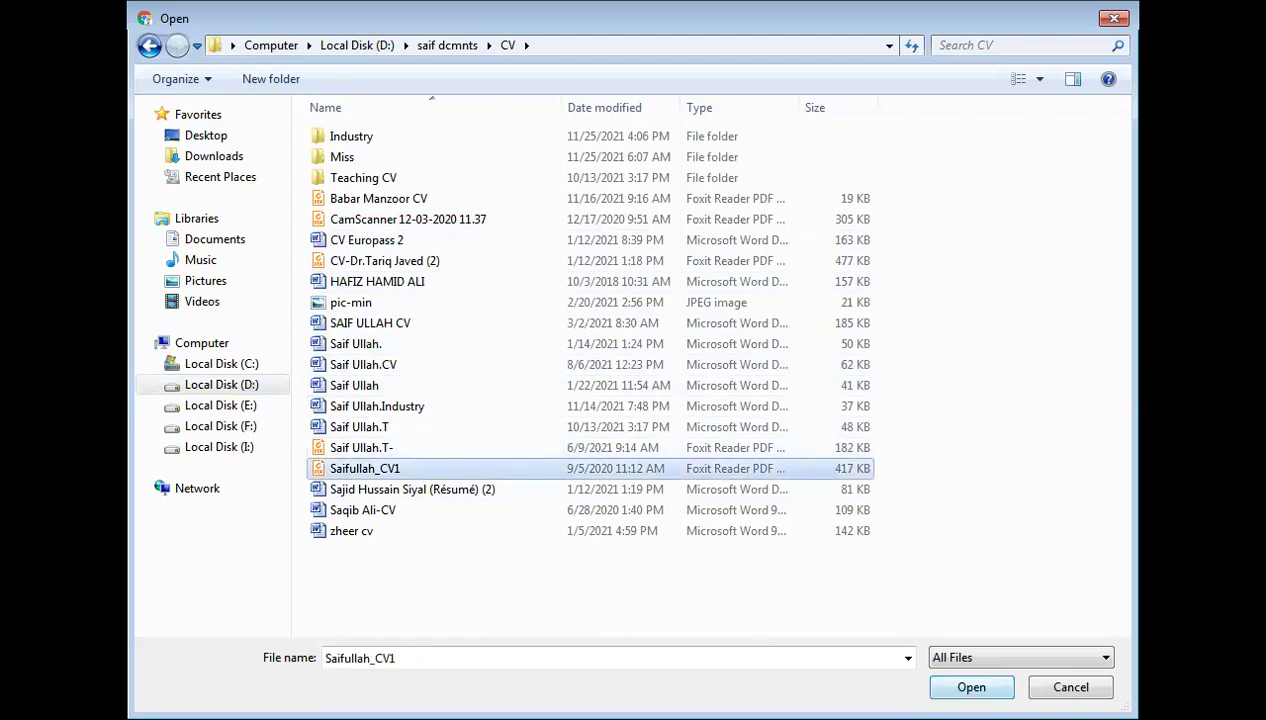
double_click(441, 140)
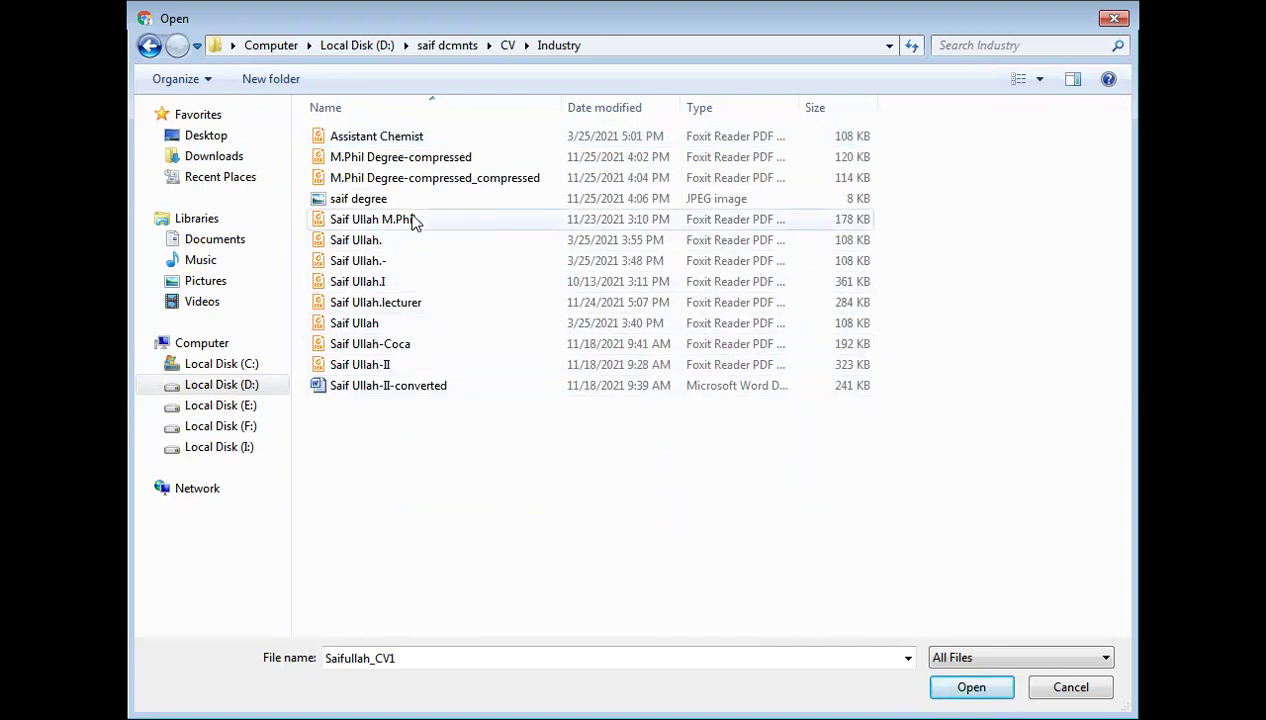
double_click(421, 325)
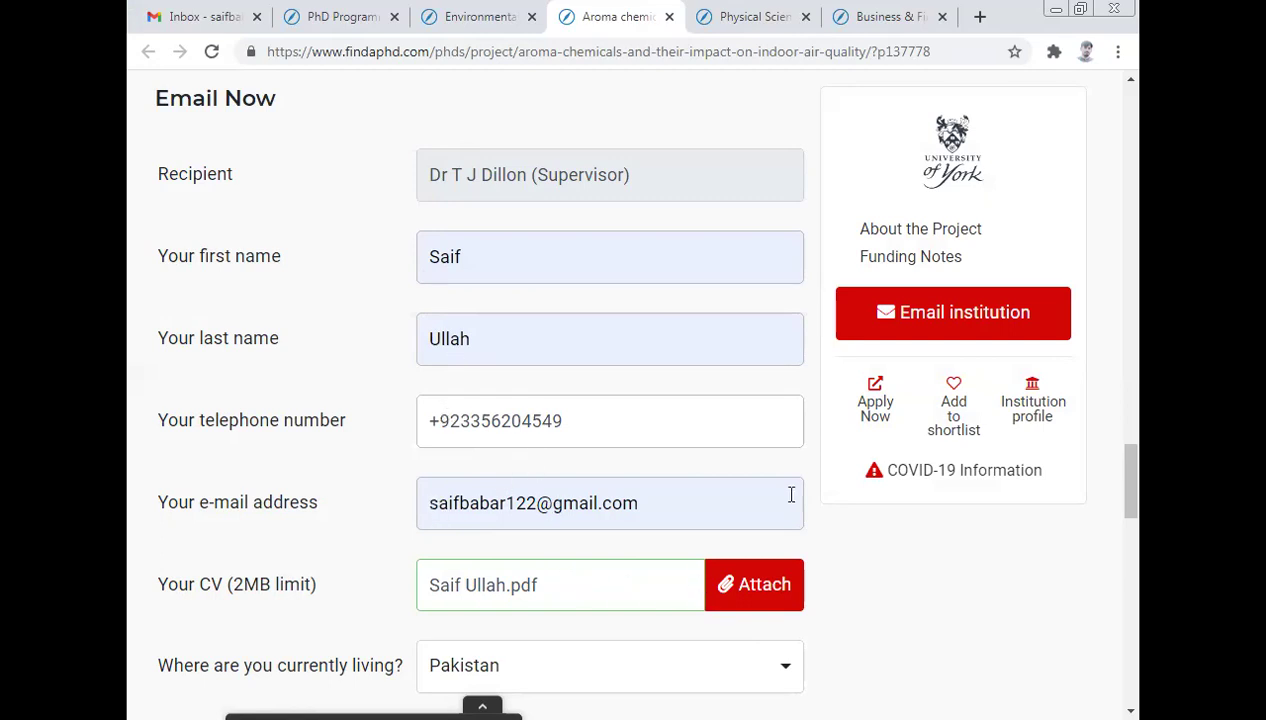
Set the nationality in the enquiry form to Pakistani.
left_click_drag(1133, 497, 1133, 515)
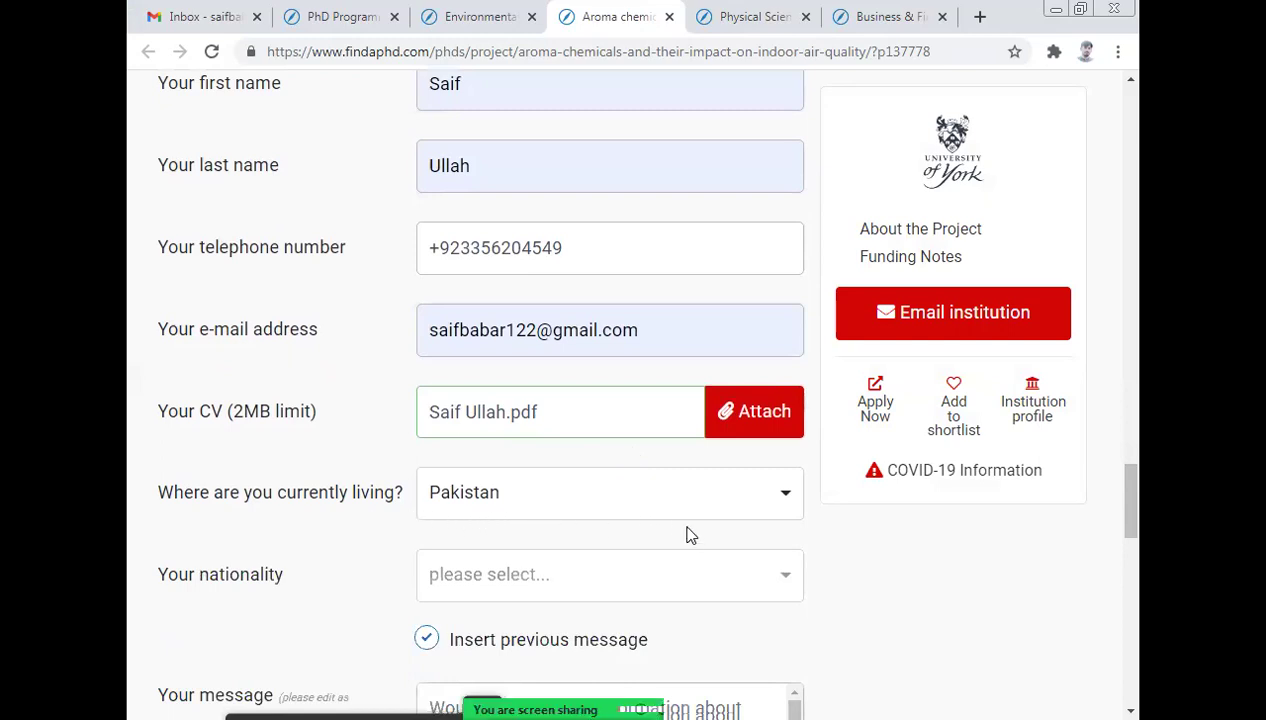
left_click(772, 586)
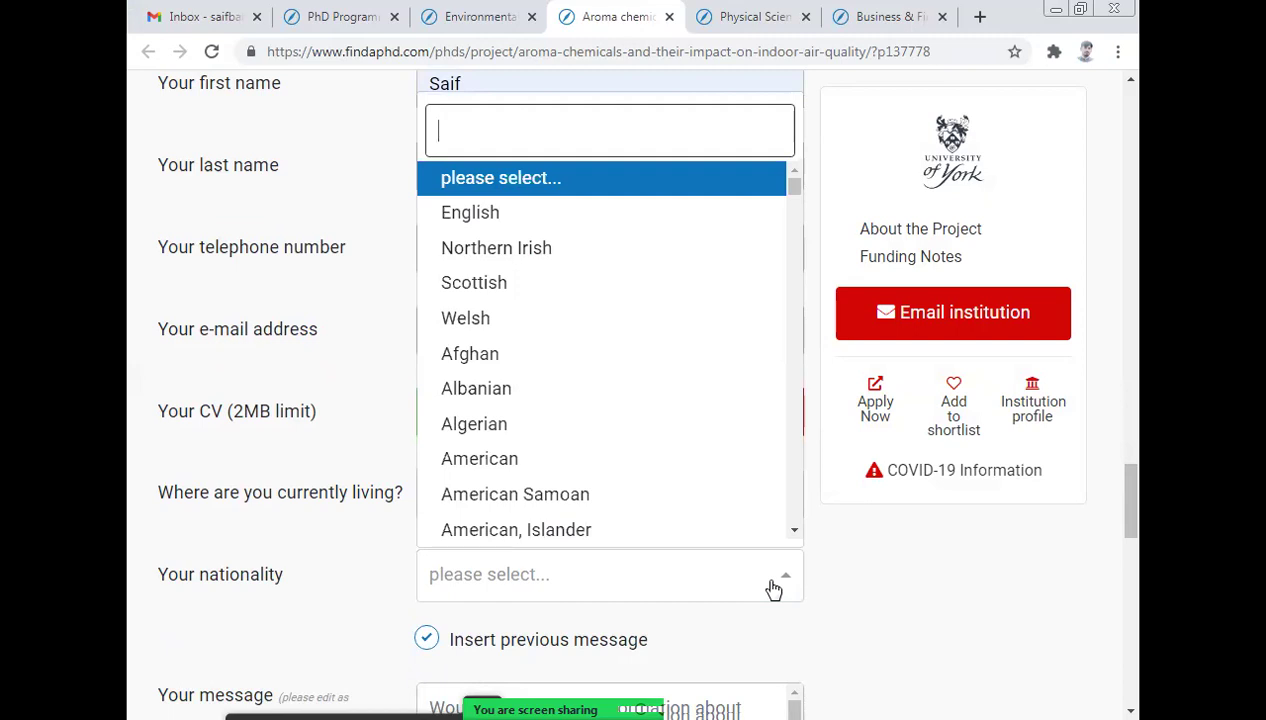
type("p")
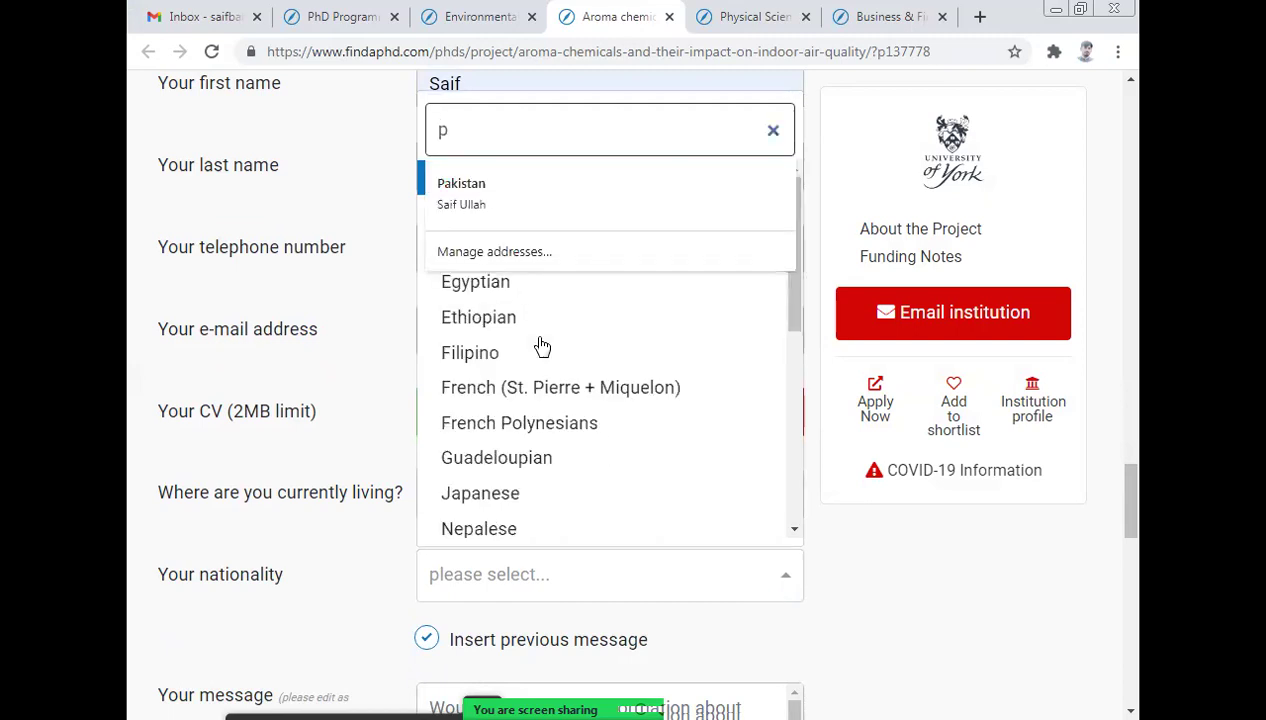
left_click(476, 205)
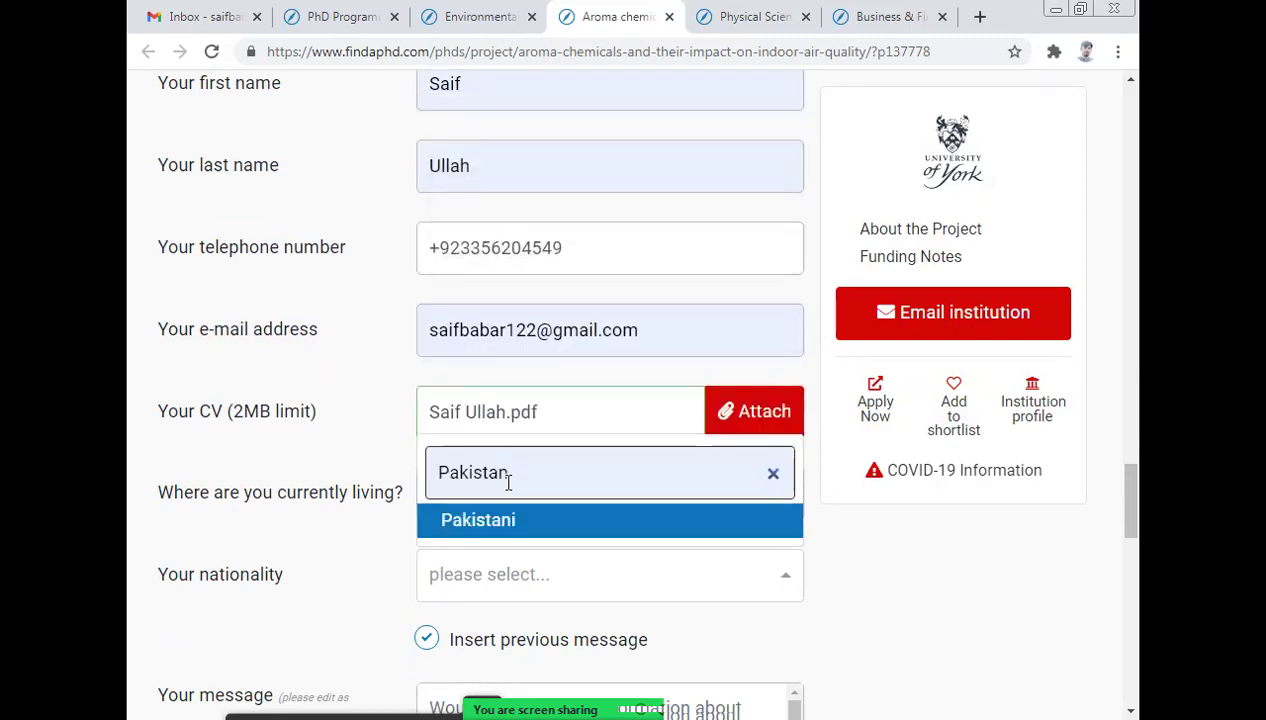
left_click(511, 522)
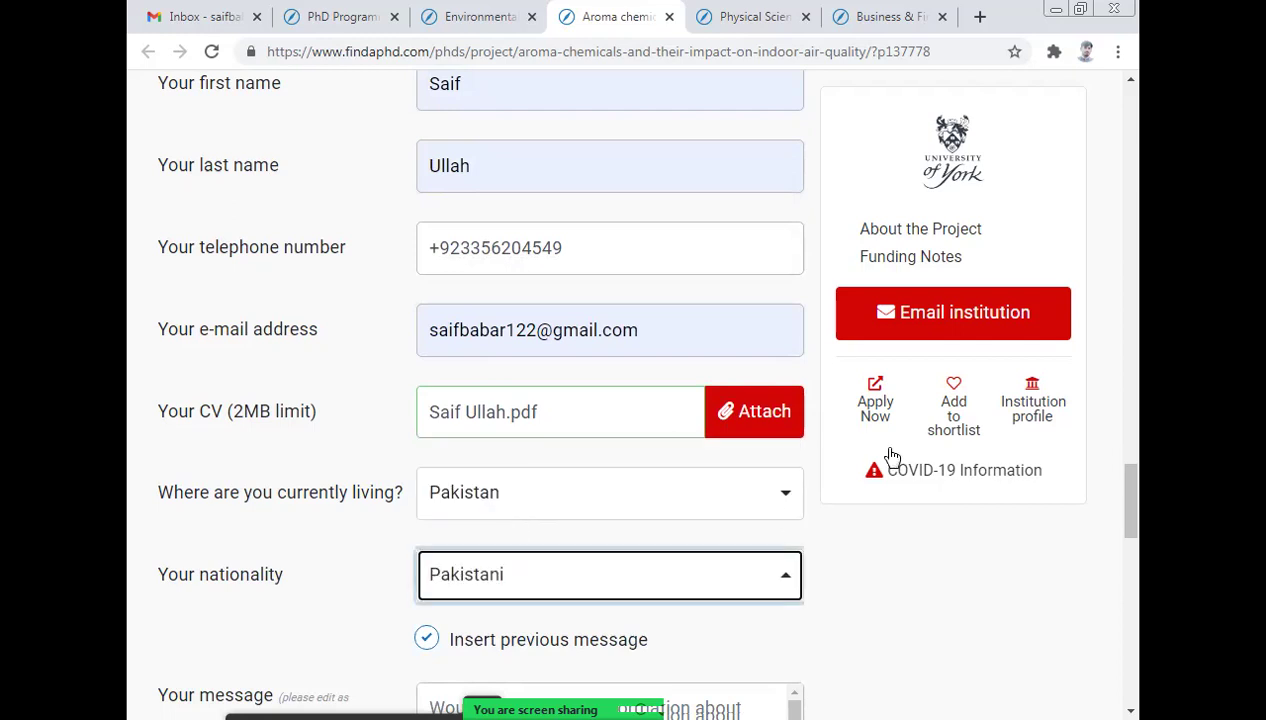
Paste the prepared message about joining the supervisor's research group into the enquiry and submit the form.
left_click_drag(1127, 505, 1127, 545)
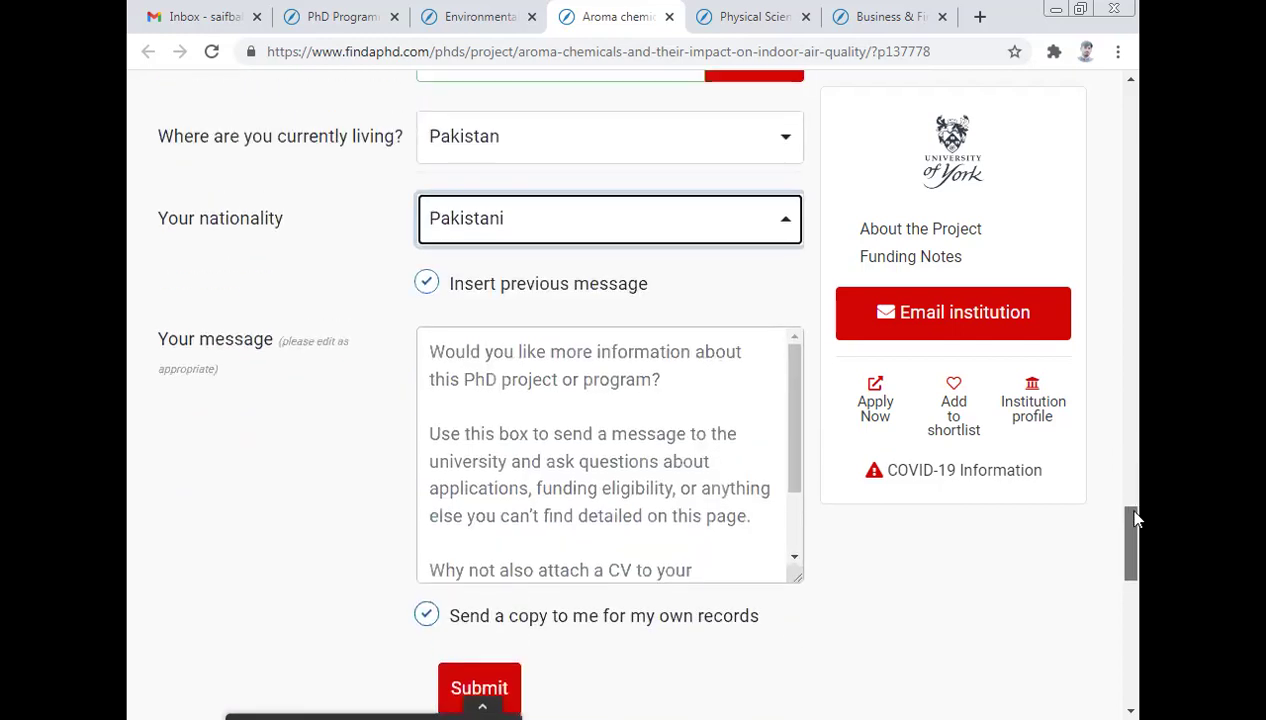
left_click(593, 416)
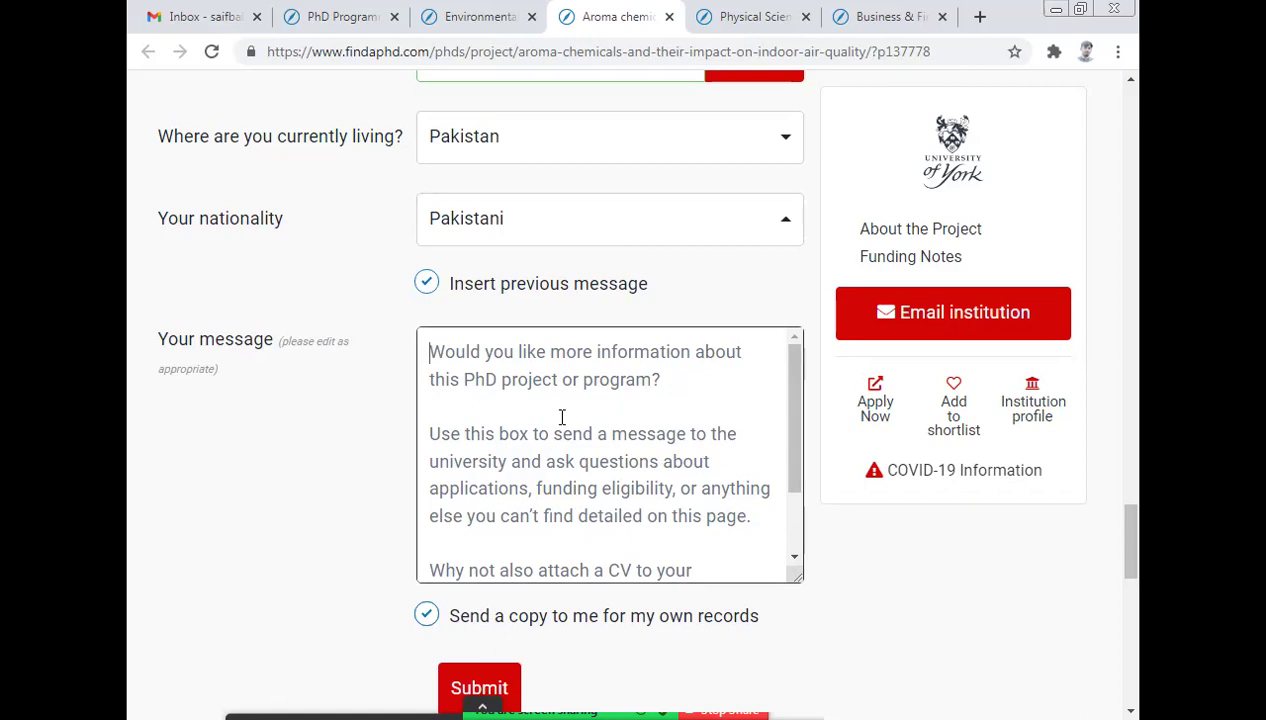
key("ctrl+v")
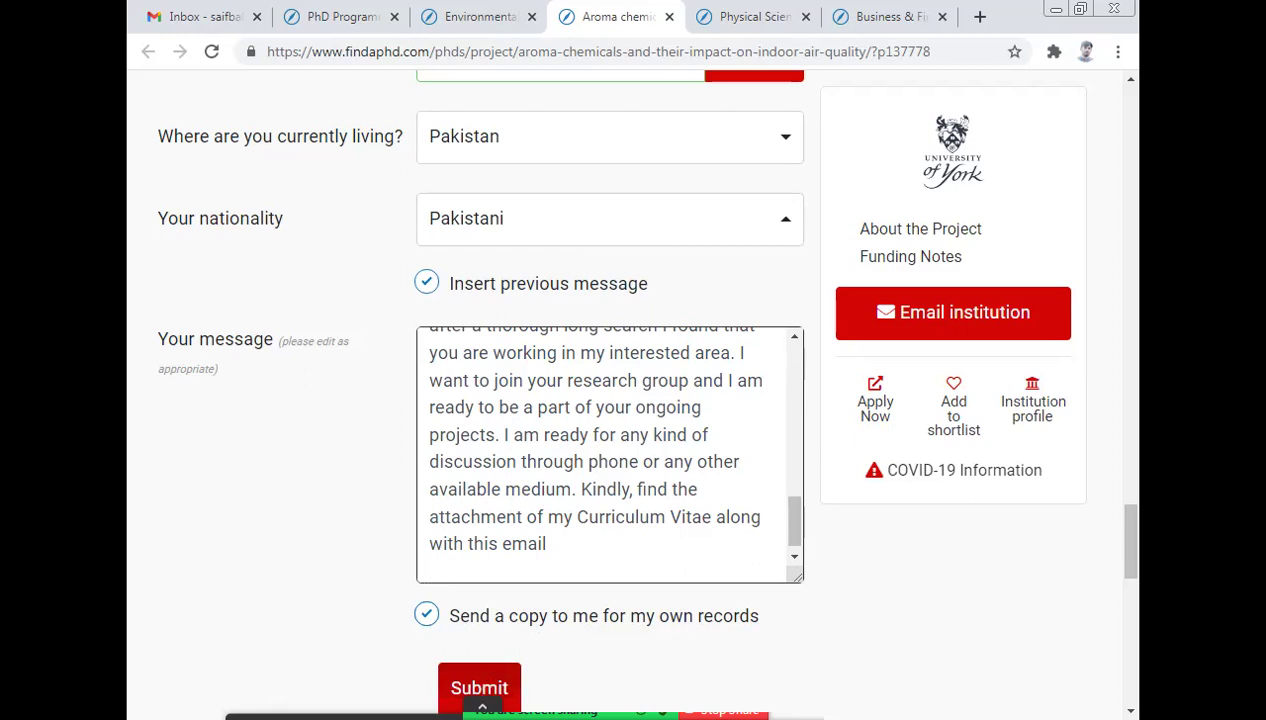
key("ctrl+Home")
scroll(410, 170, "up", 5)
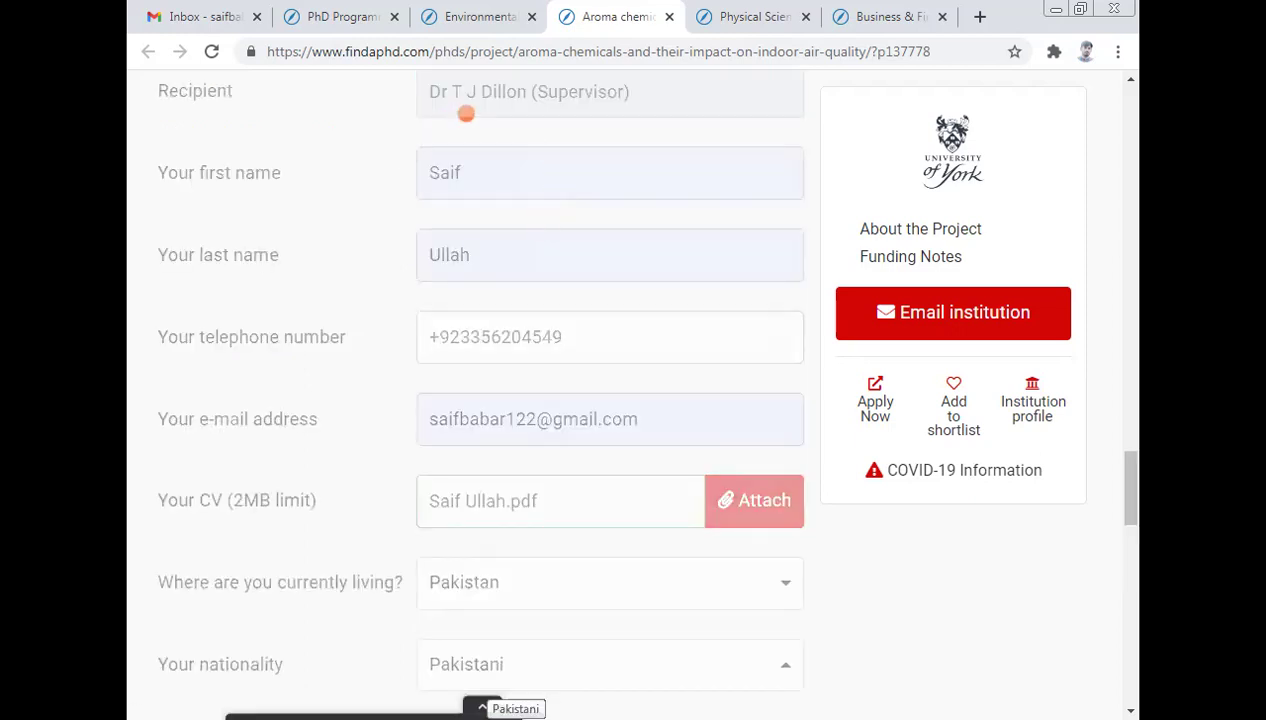
scroll(438, 141, "up", 1)
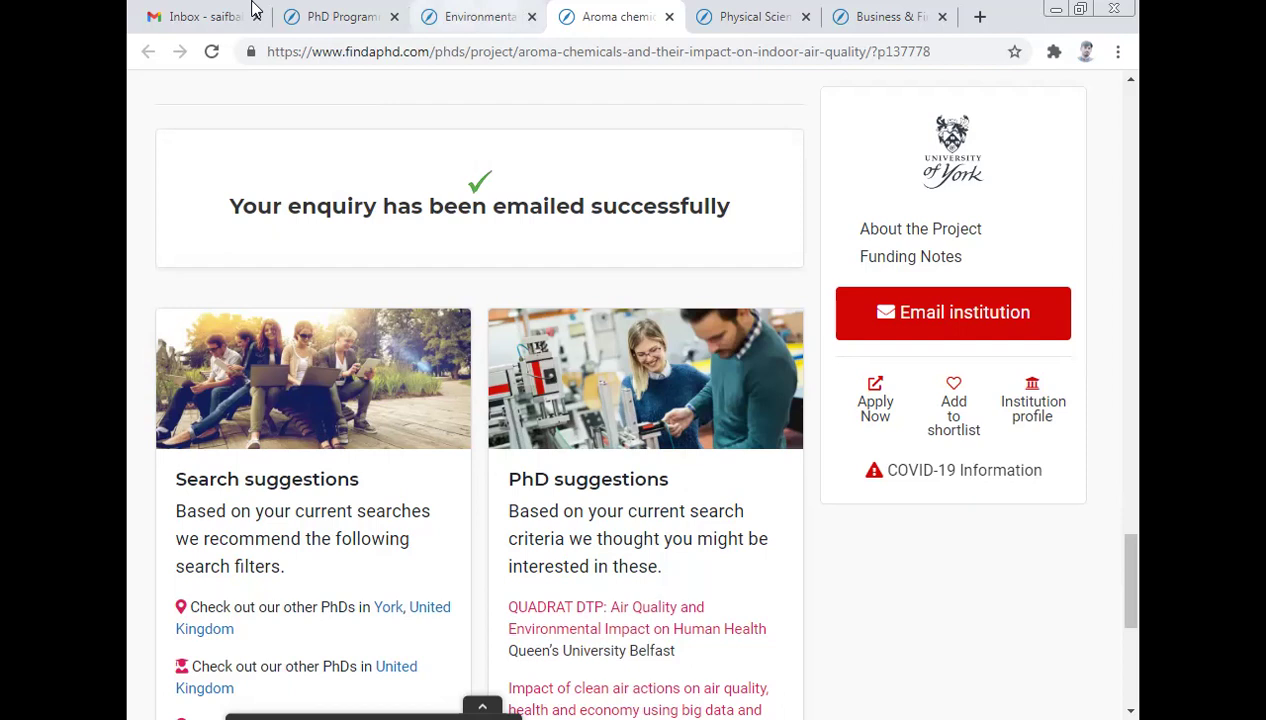
Switch to Gmail, review the "How to apply" instructions in the Leeds doctoral admissions reply, and return to the inbox.
left_click(206, 16)
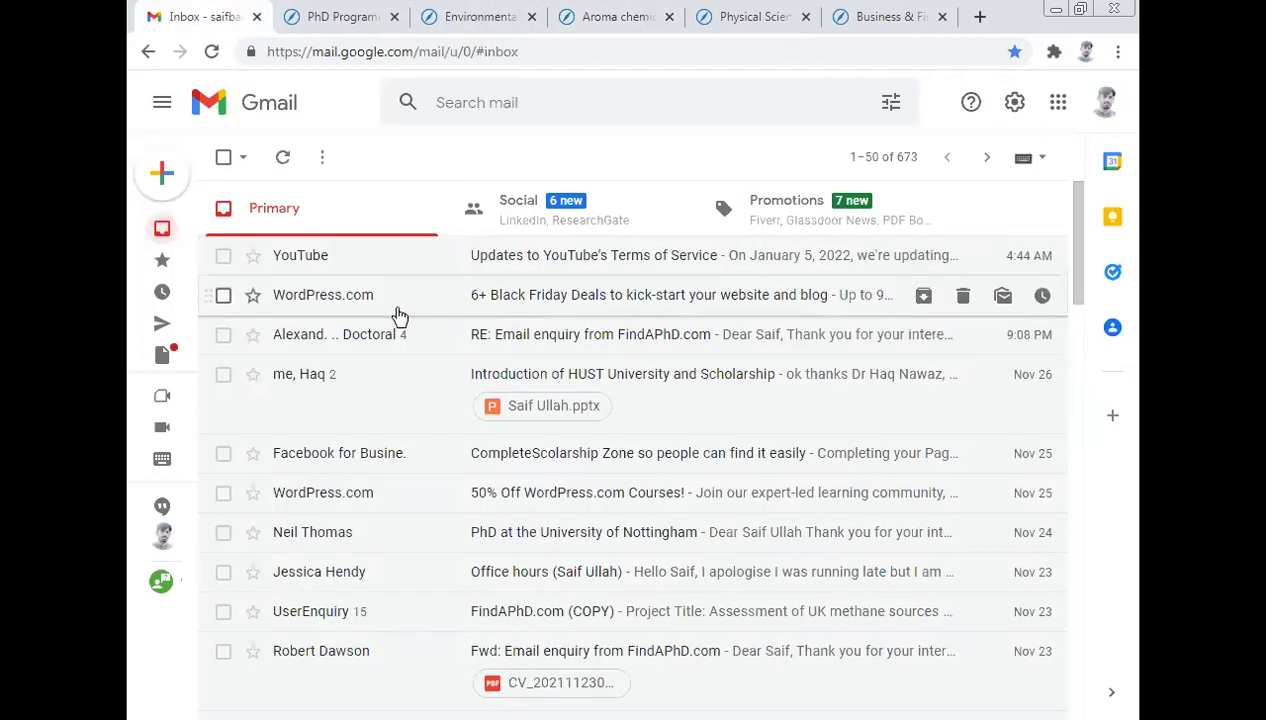
left_click(400, 350)
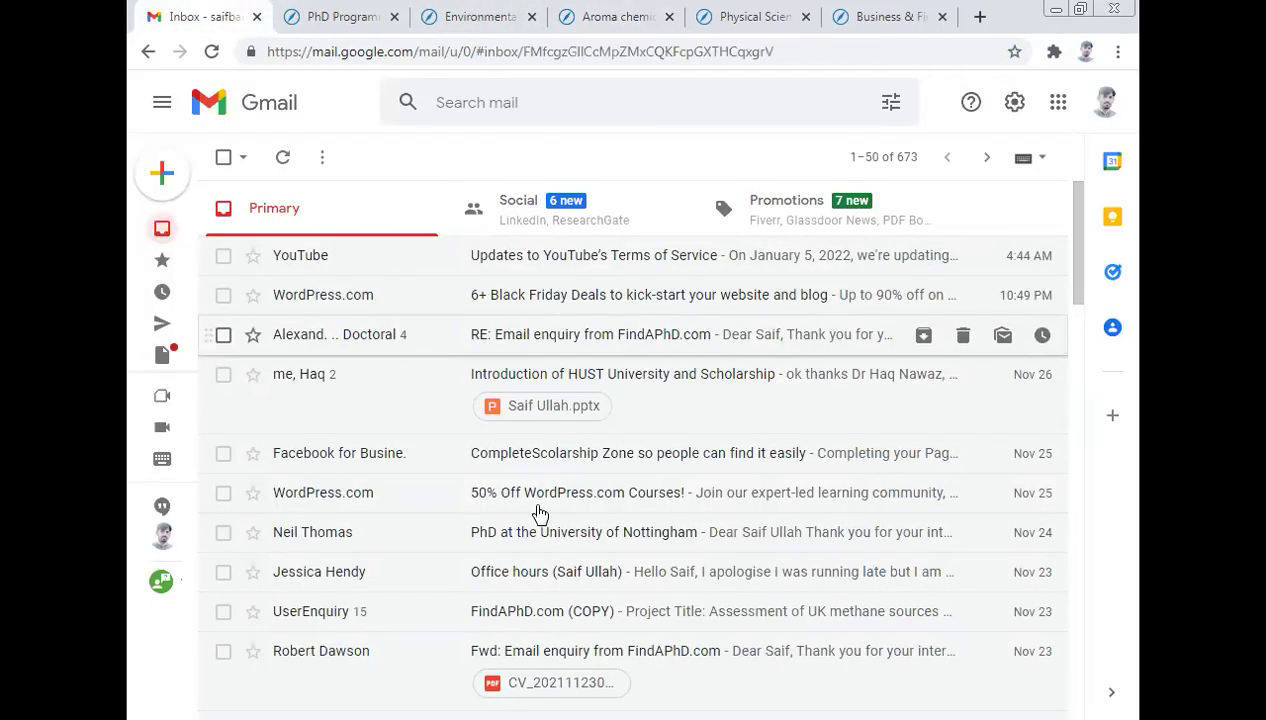
scroll(1078, 290, "down", 2)
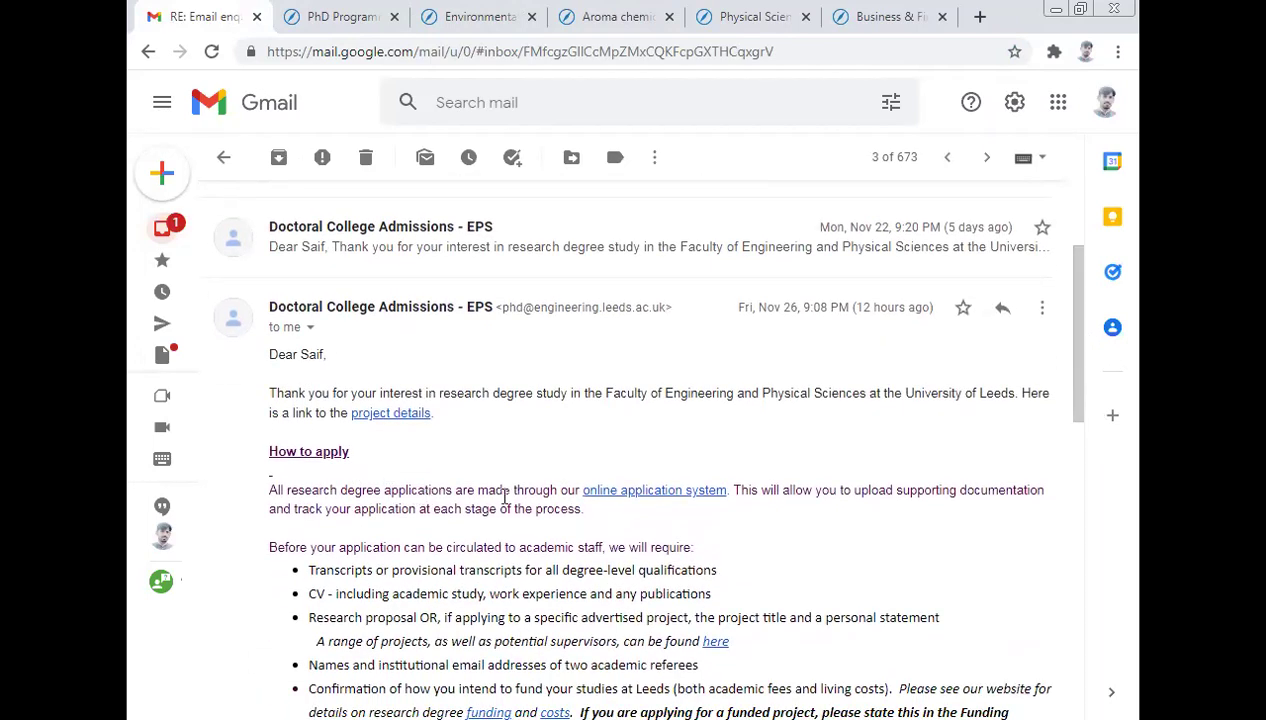
left_click_drag(271, 487, 697, 525)
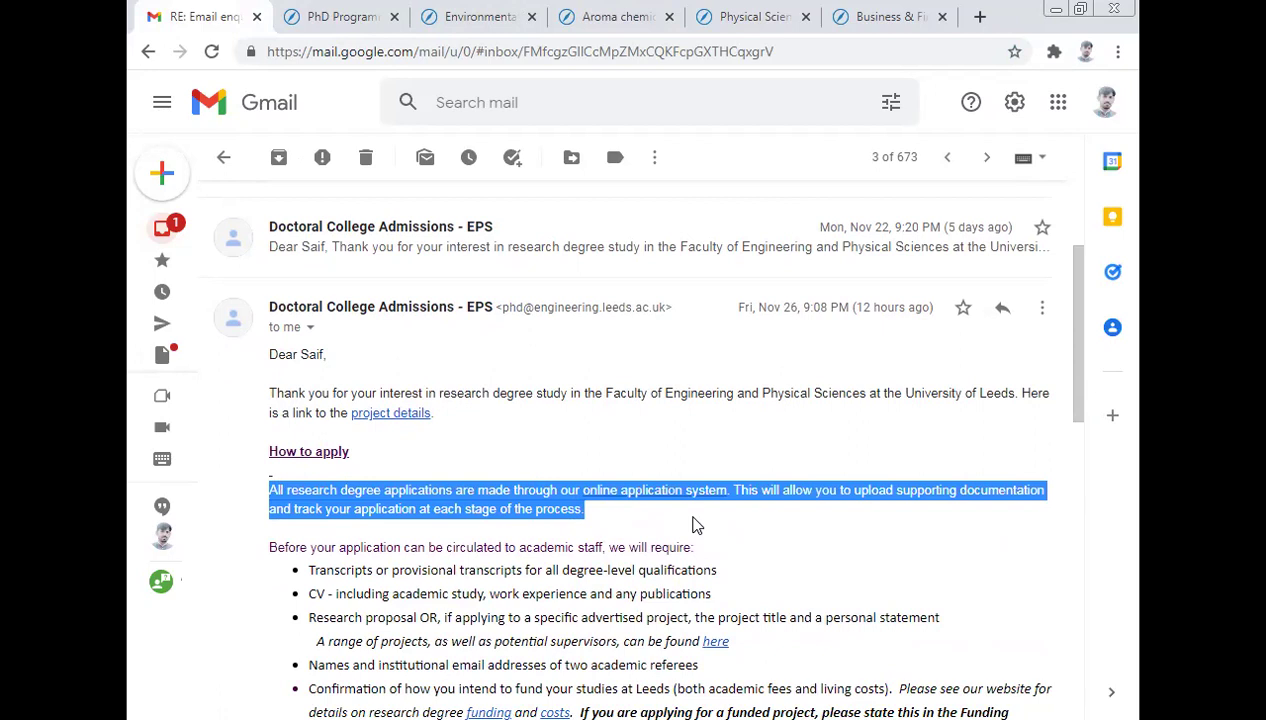
left_click(697, 525)
left_click_drag(582, 492, 732, 497)
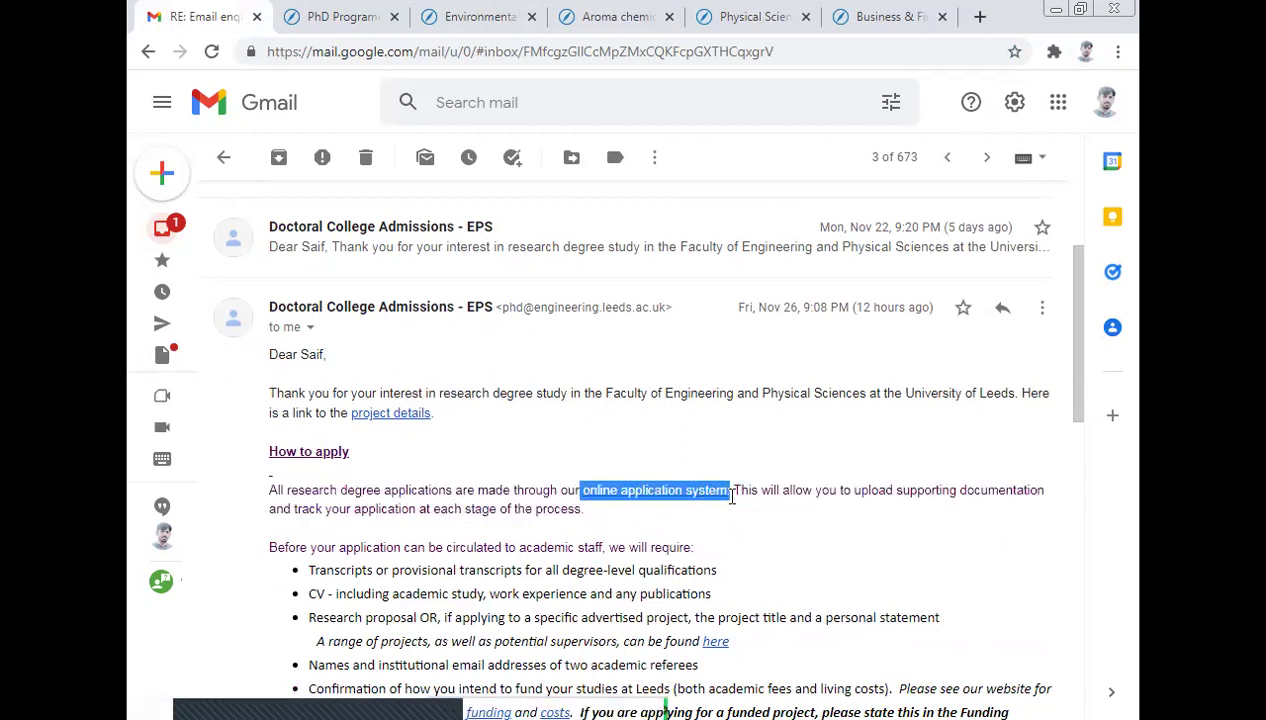
mouse_move(192, 232)
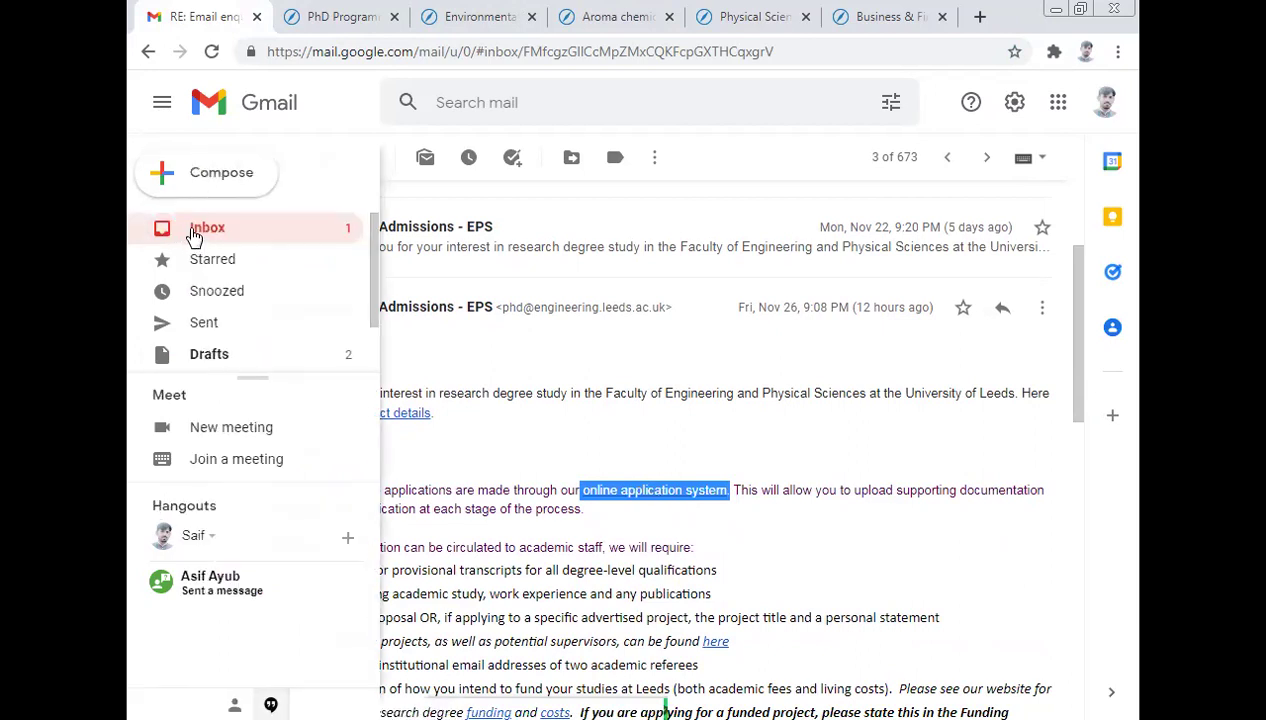
left_click(246, 237)
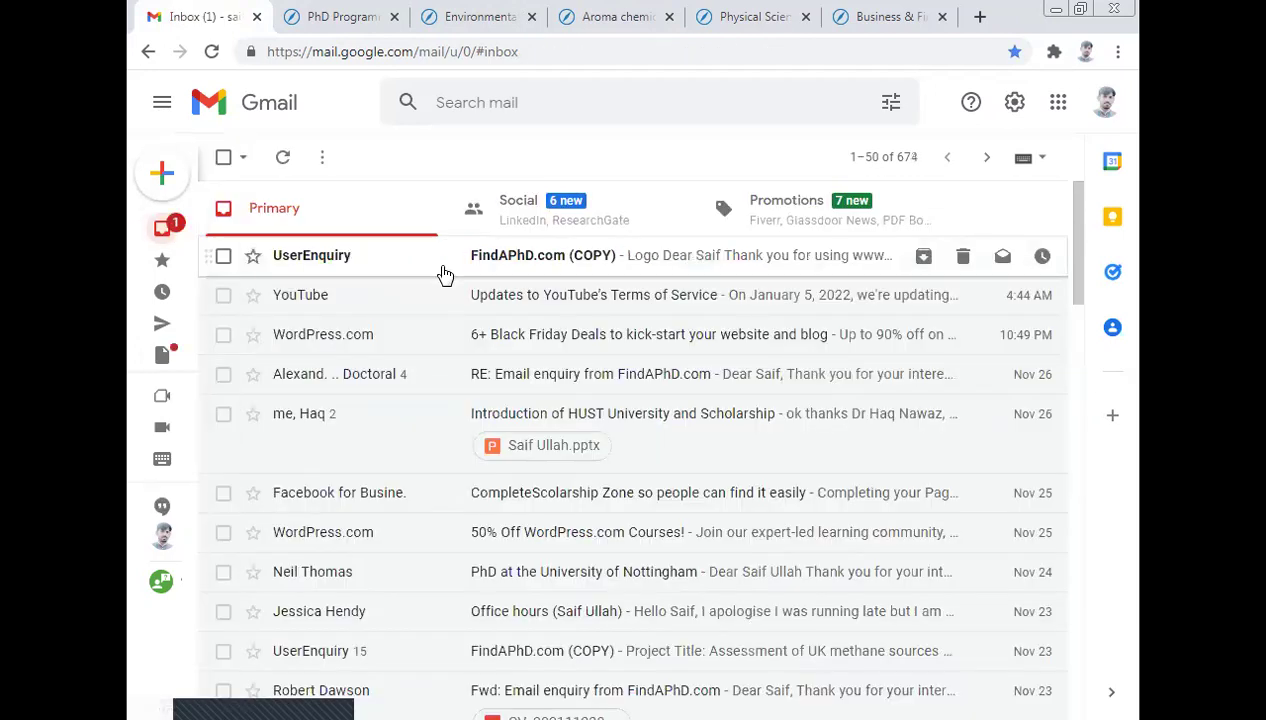